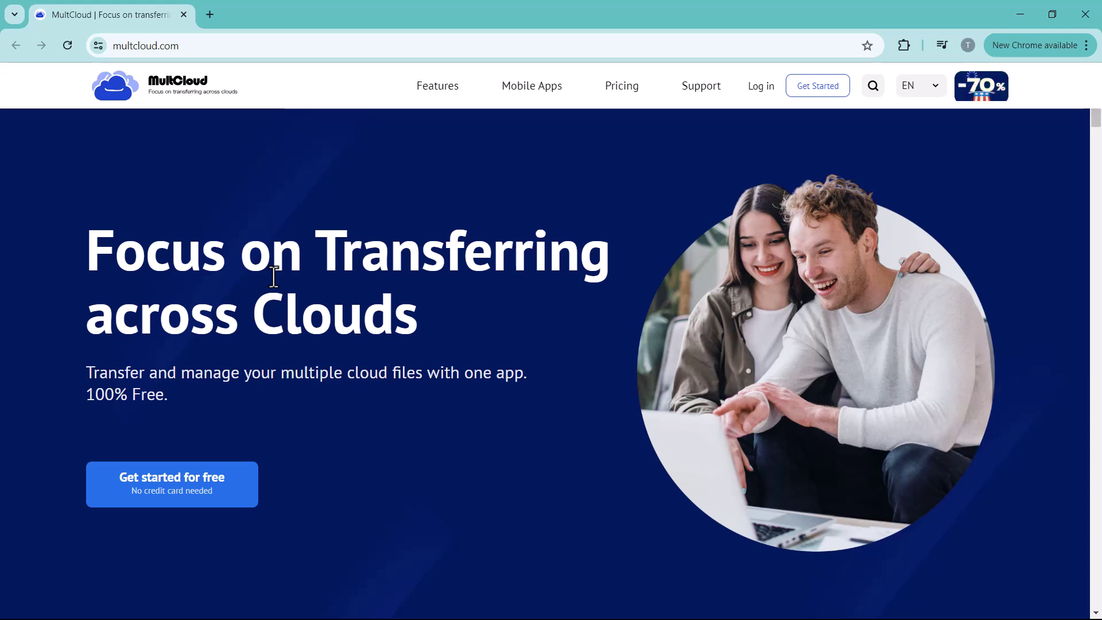
- Scroll through the MultCloud home page to look over its features
{"action": "scroll", "coordinate": [417, 408], "scroll_direction": "down", "scroll_amount": 10}
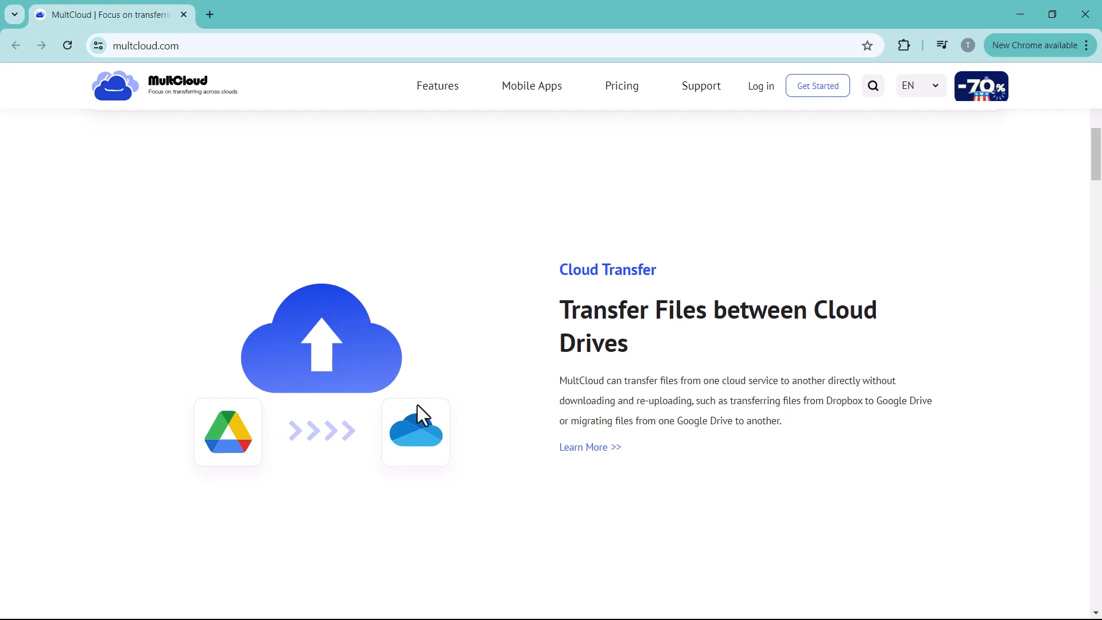
{"action": "scroll", "coordinate": [418, 405], "scroll_direction": "down", "scroll_amount": 6}
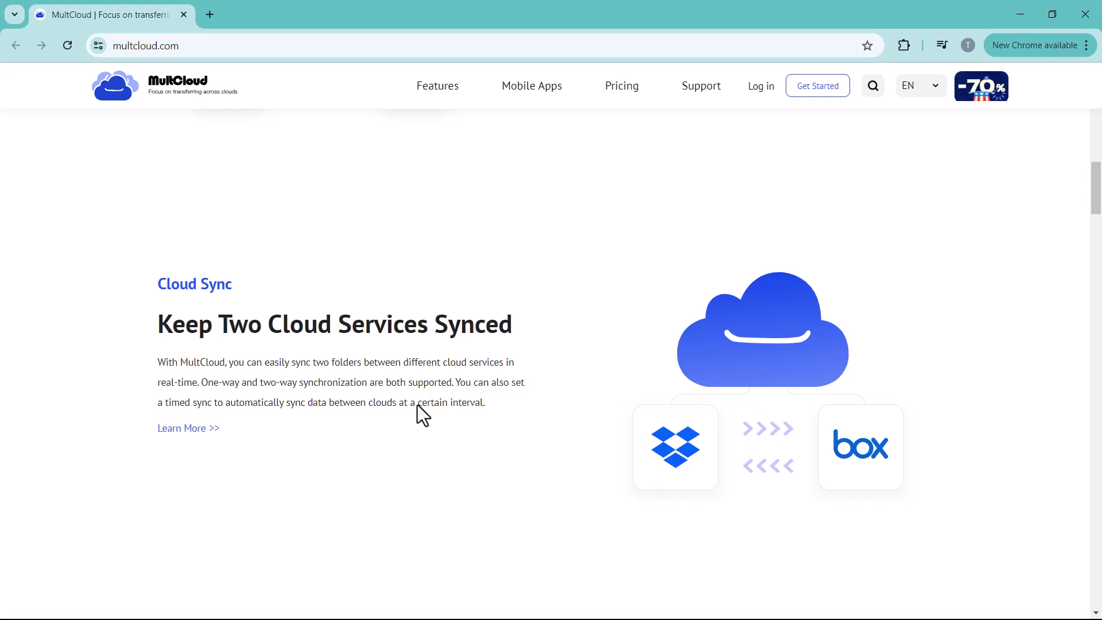
{"action": "scroll", "coordinate": [418, 405], "scroll_direction": "down", "scroll_amount": 5}
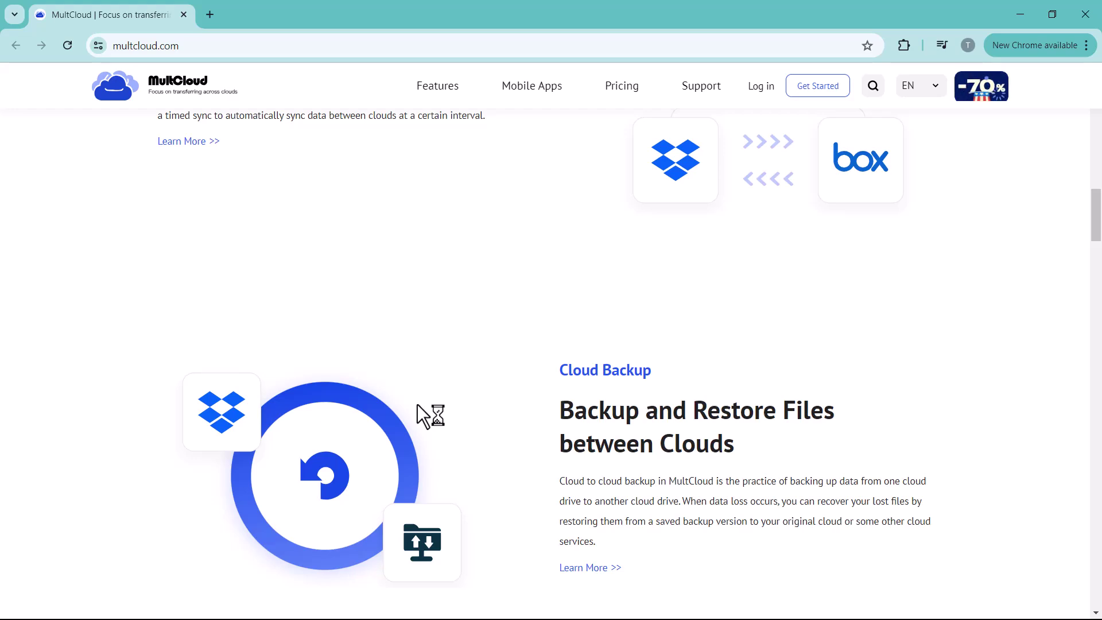
{"action": "scroll", "coordinate": [418, 405], "scroll_direction": "down", "scroll_amount": 4}
{"action": "scroll", "coordinate": [417, 405], "scroll_direction": "down", "scroll_amount": 5}
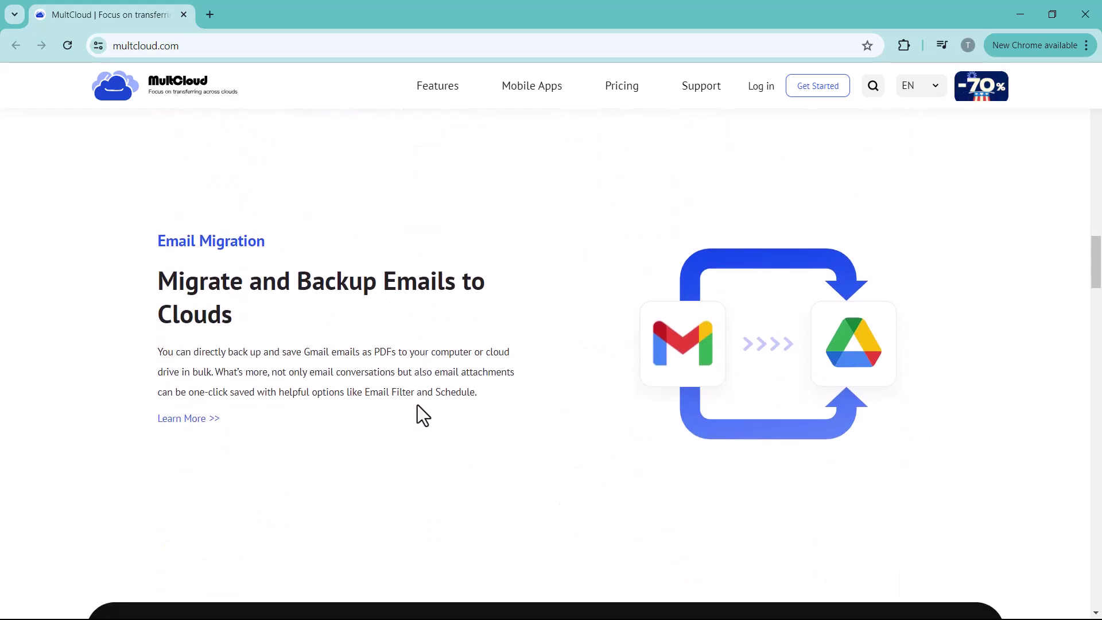
{"action": "scroll", "coordinate": [417, 404], "scroll_direction": "down", "scroll_amount": 6}
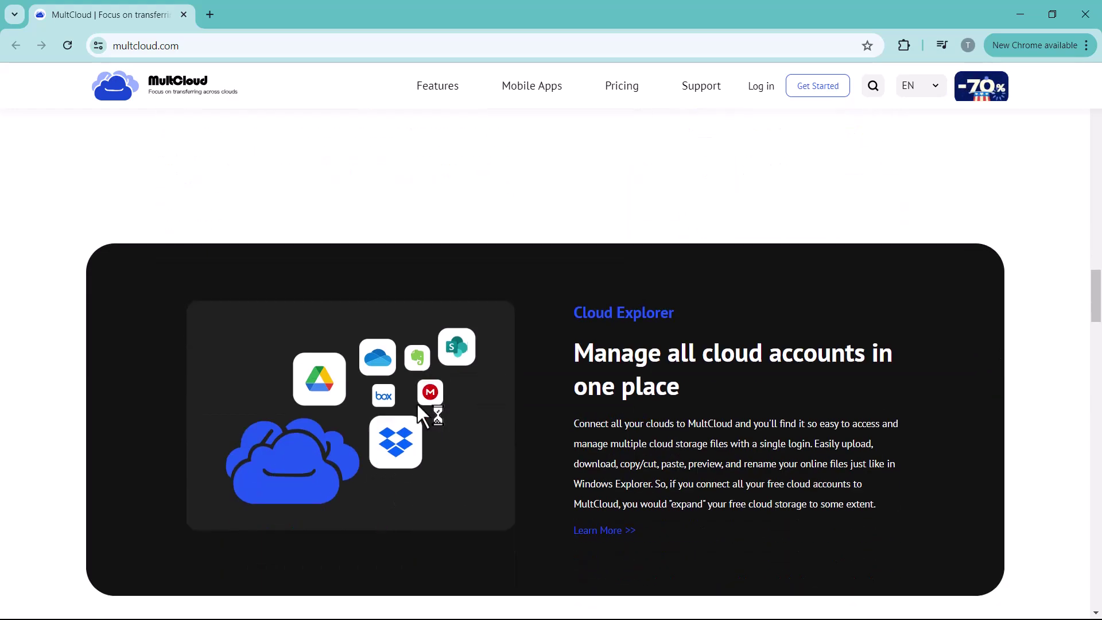
{"action": "scroll", "coordinate": [418, 405], "scroll_direction": "down", "scroll_amount": 2}
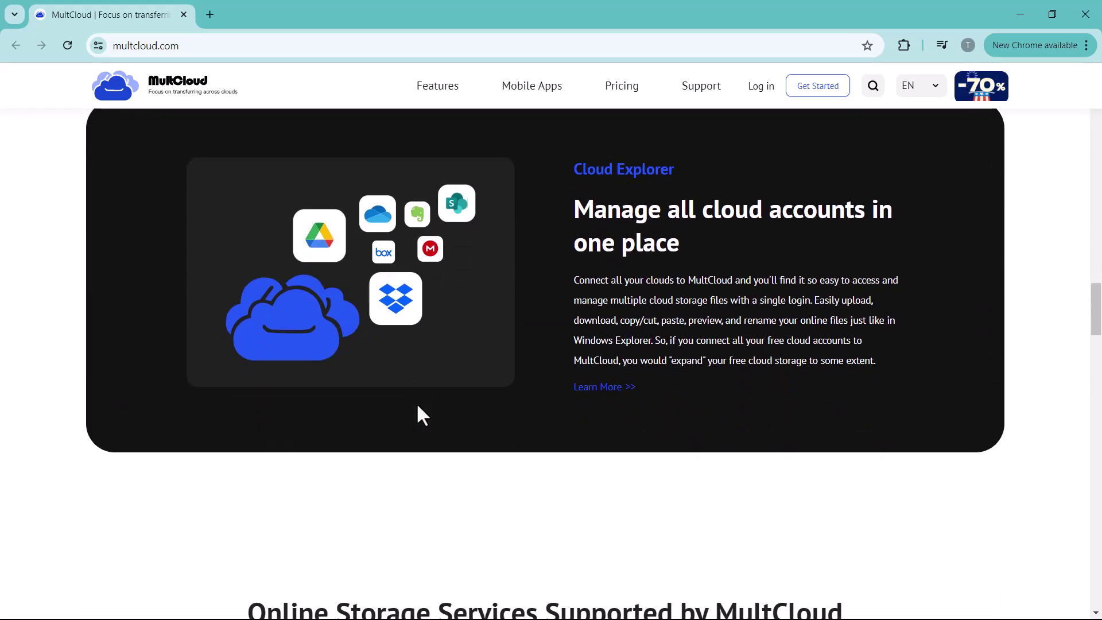
{"action": "scroll", "coordinate": [418, 405], "scroll_direction": "down", "scroll_amount": 6}
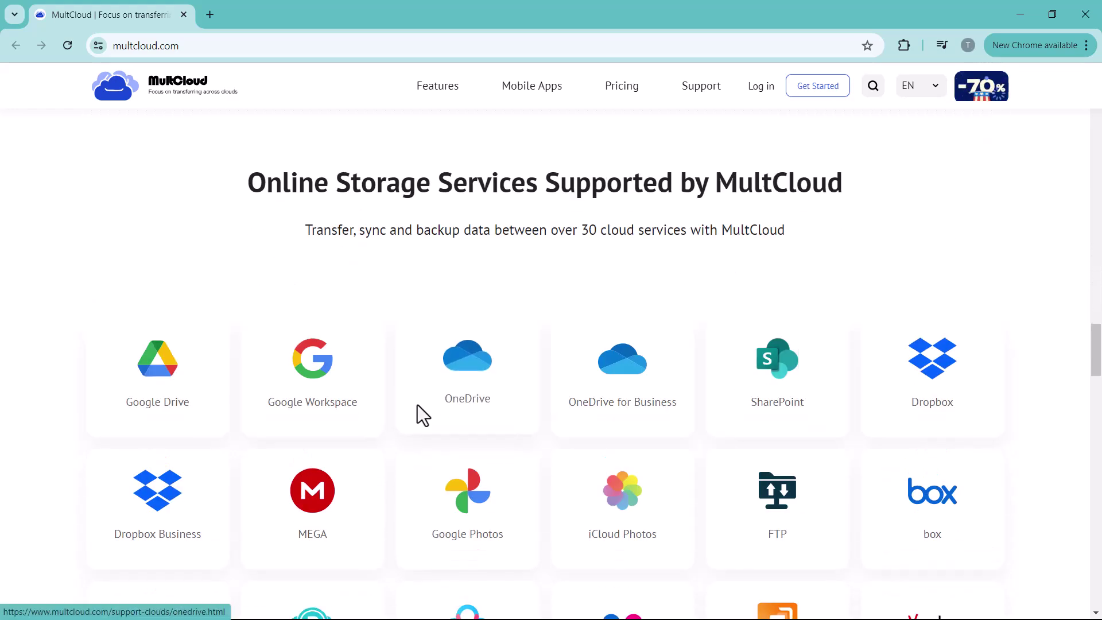
{"action": "scroll", "coordinate": [418, 405], "scroll_direction": "up", "scroll_amount": 1}
{"action": "scroll", "coordinate": [417, 405], "scroll_direction": "down", "scroll_amount": 2}
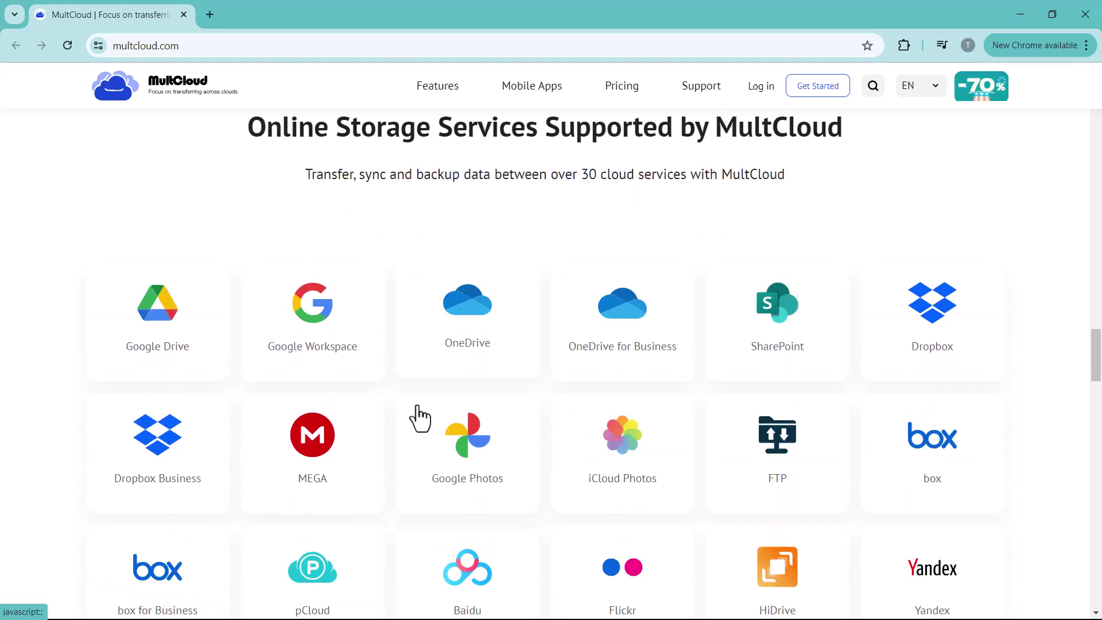
{"action": "scroll", "coordinate": [419, 418], "scroll_direction": "down", "scroll_amount": 2}
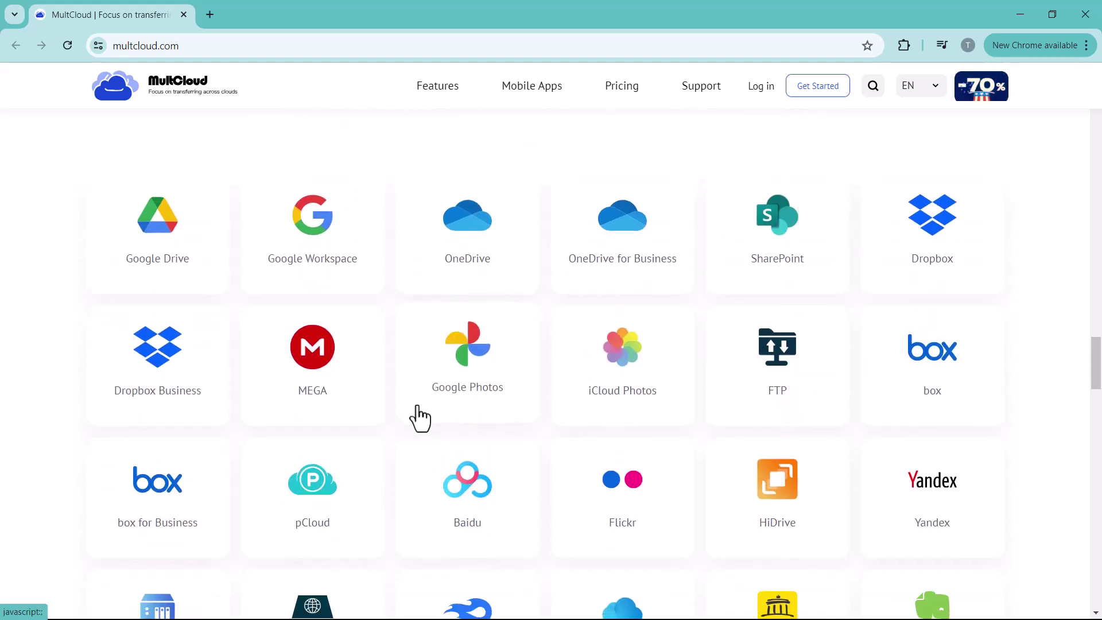
{"action": "scroll", "coordinate": [419, 418], "scroll_direction": "down", "scroll_amount": 1}
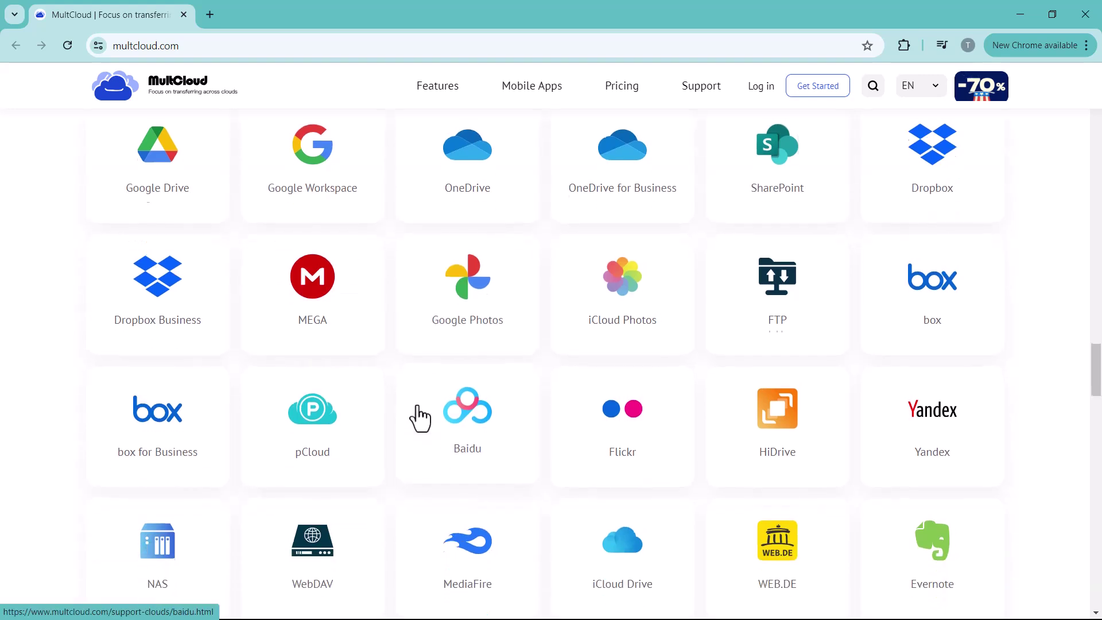
{"action": "scroll", "coordinate": [419, 419], "scroll_direction": "up", "scroll_amount": 1}
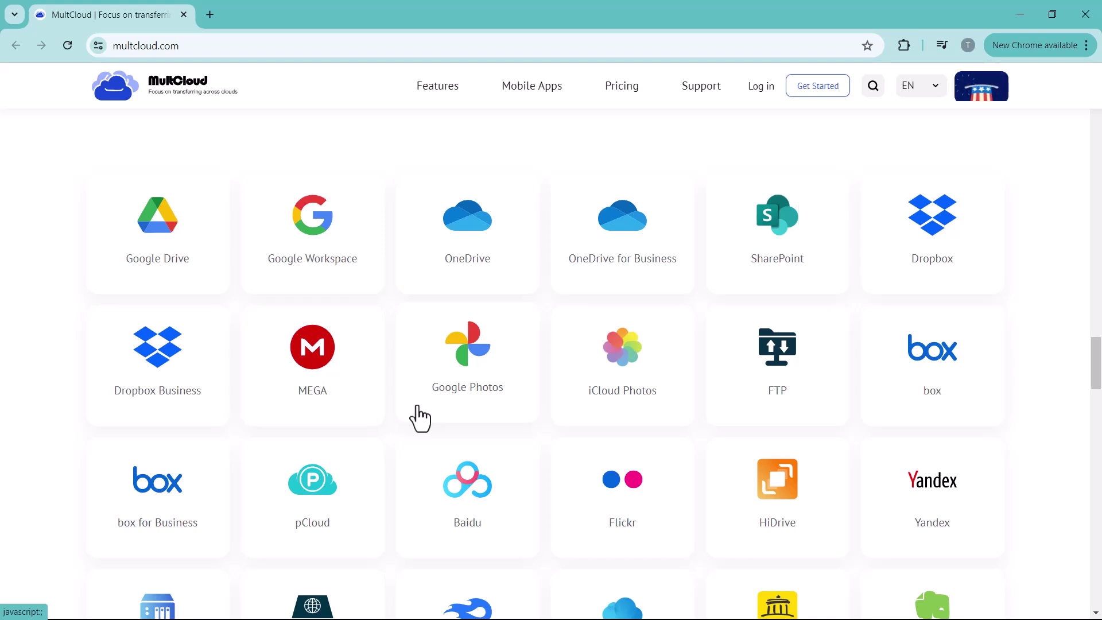
{"action": "scroll", "coordinate": [419, 419], "scroll_direction": "down", "scroll_amount": 1}
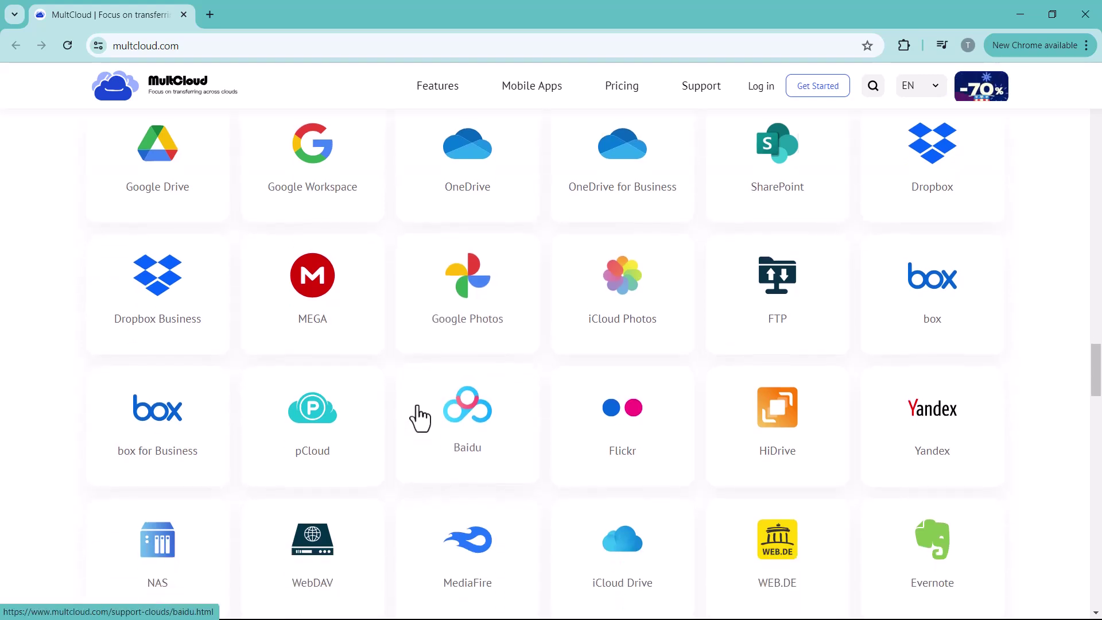
{"action": "scroll", "coordinate": [419, 418], "scroll_direction": "down", "scroll_amount": 3}
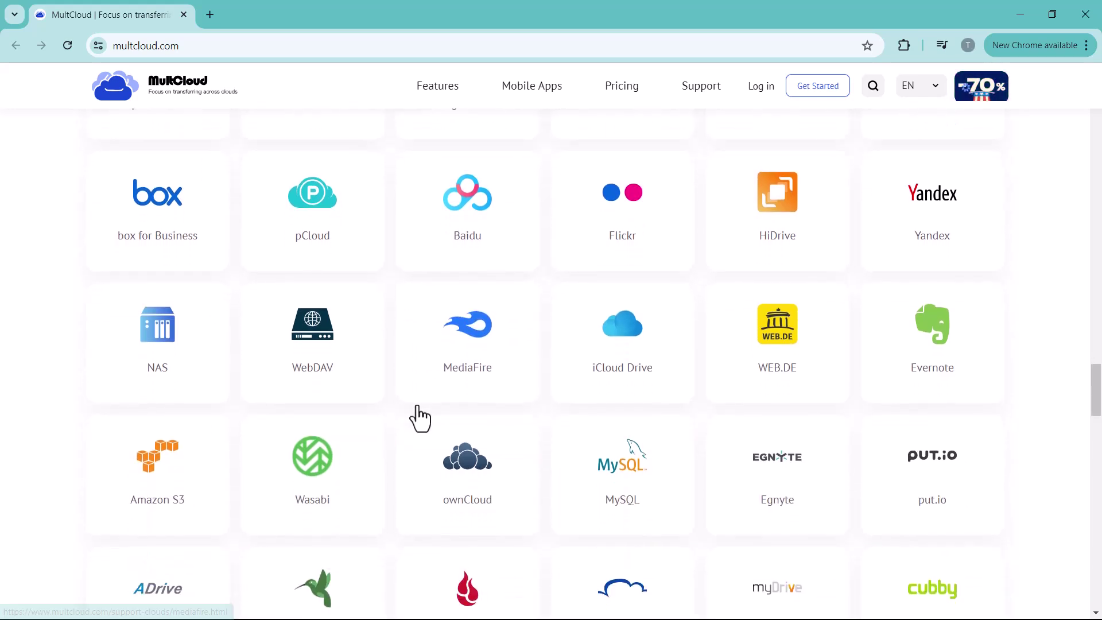
{"action": "scroll", "coordinate": [419, 419], "scroll_direction": "down", "scroll_amount": 5}
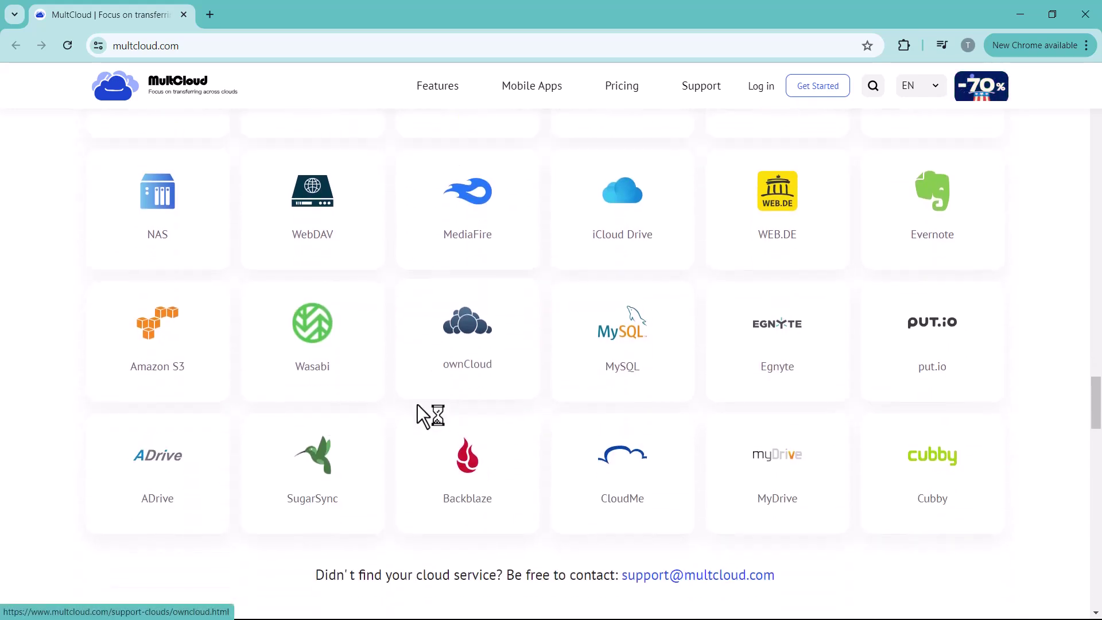
{"action": "scroll", "coordinate": [419, 418], "scroll_direction": "down", "scroll_amount": 2}
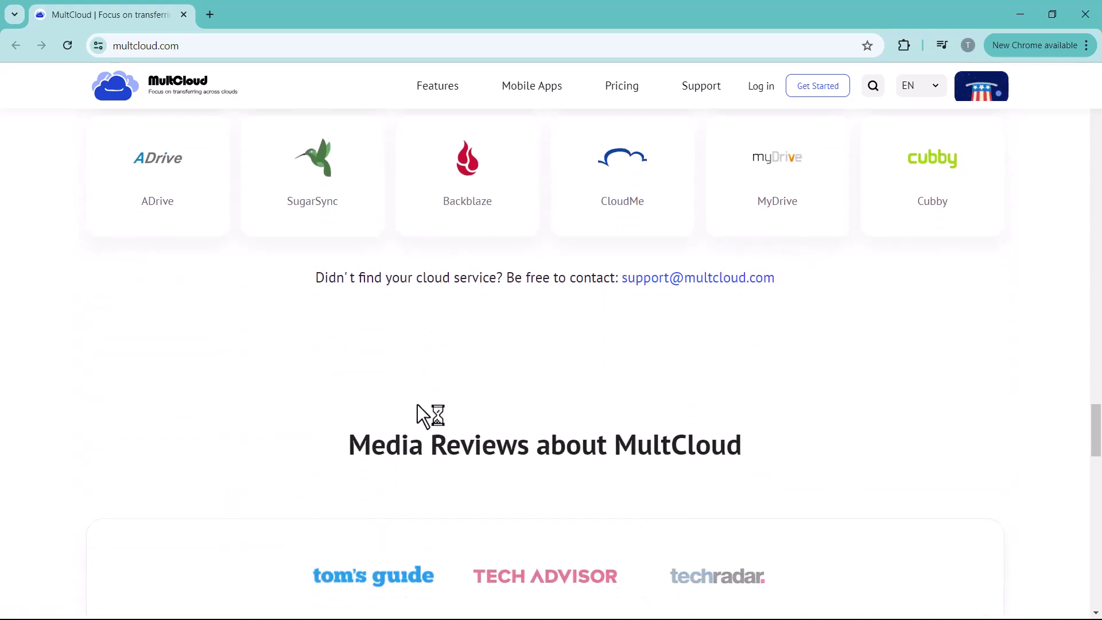
{"action": "scroll", "coordinate": [417, 405], "scroll_direction": "up", "scroll_amount": 20}
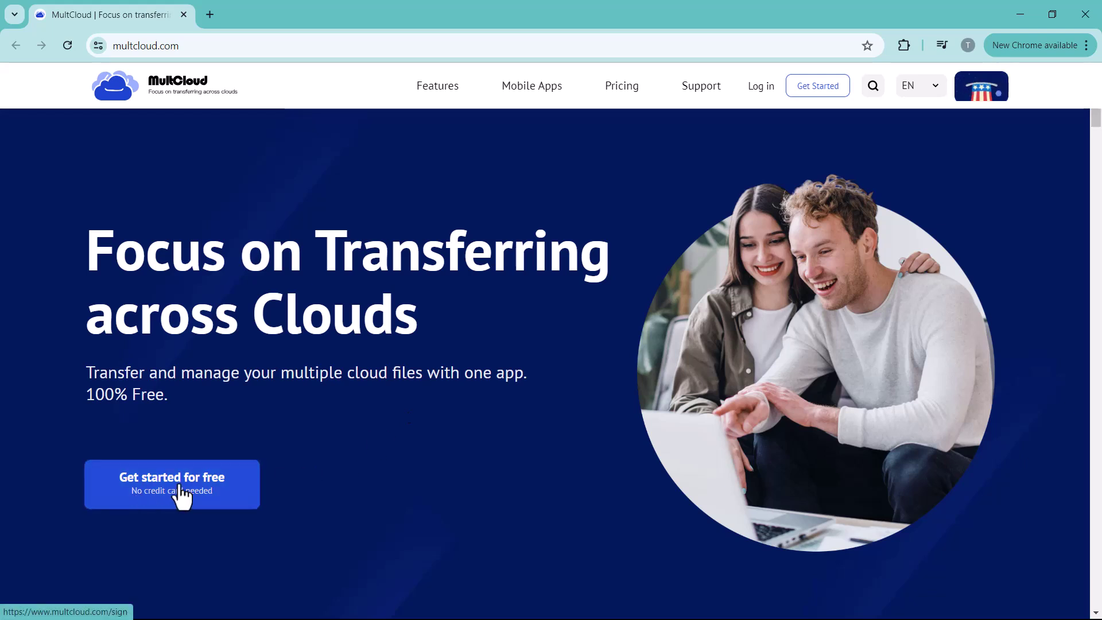
- Sign up free with a Google account and view the empty Task List
{"action": "left_click", "coordinate": [198, 493]}
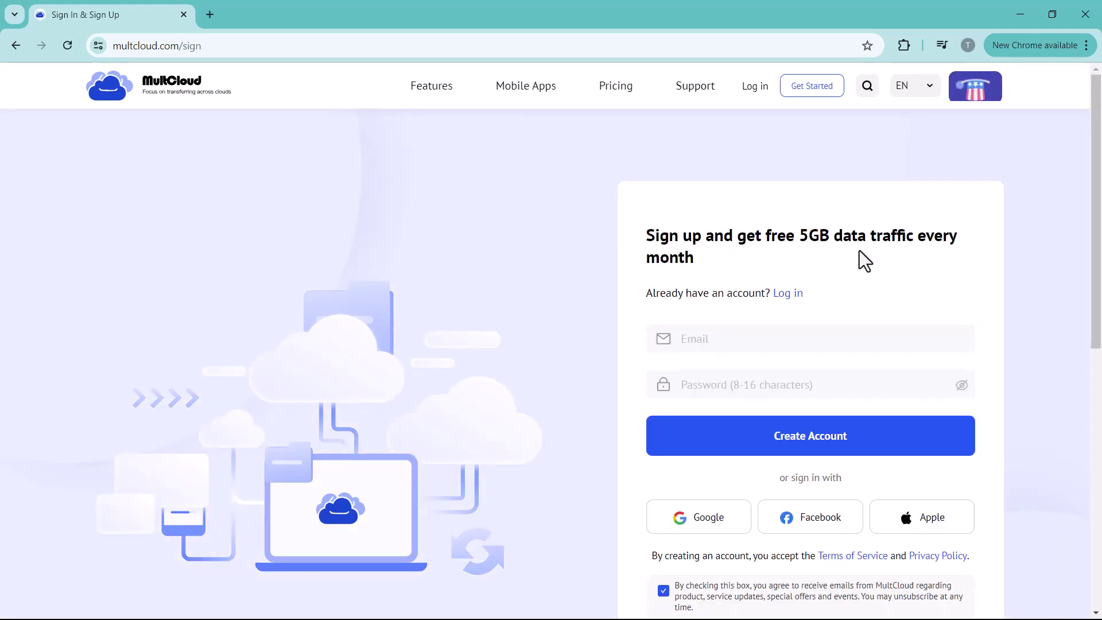
{"action": "left_click", "coordinate": [721, 520]}
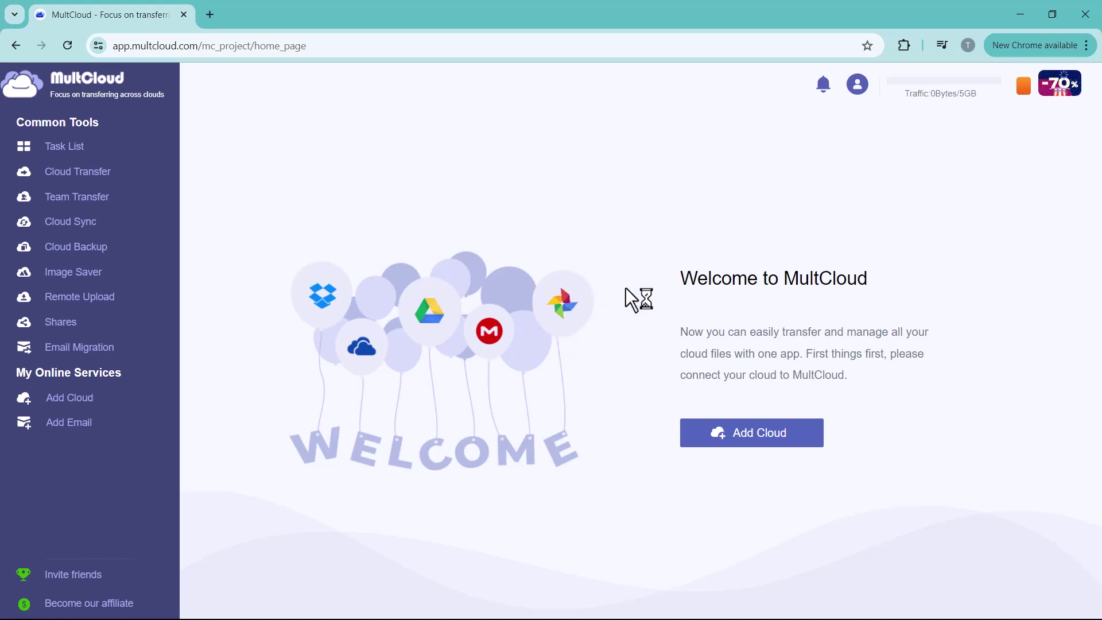
{"action": "left_click", "coordinate": [26, 155]}
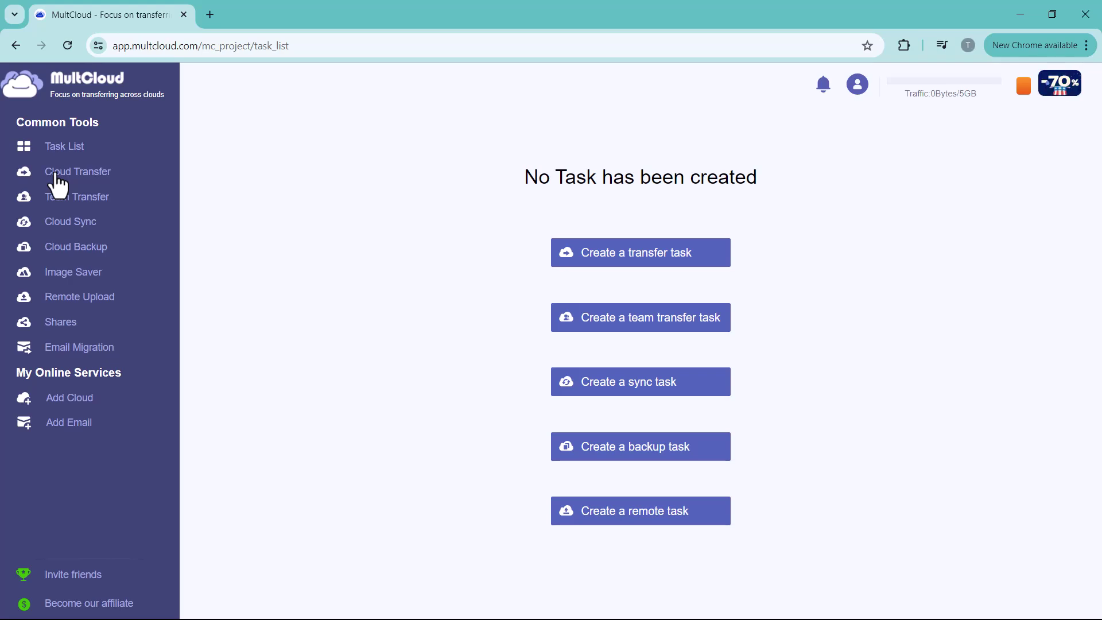
- Browse the Cloud Transfer, Team Transfer, Cloud Sync, Cloud Backup, Remote Upload, Shares and Email Migration pages
{"action": "left_click", "coordinate": [58, 185]}
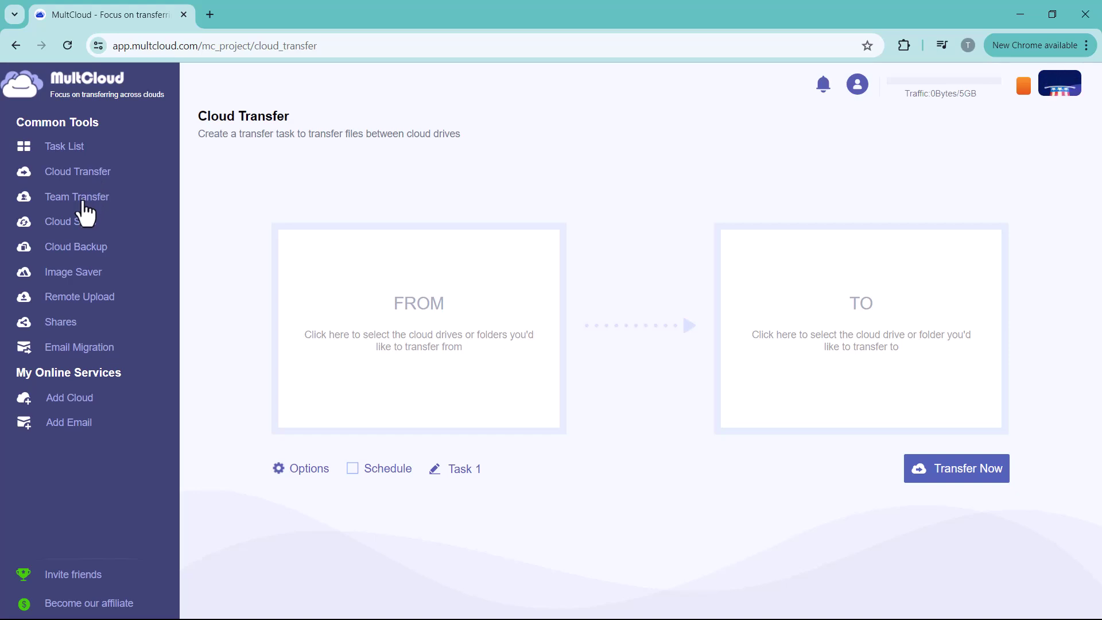
{"action": "left_click", "coordinate": [82, 201]}
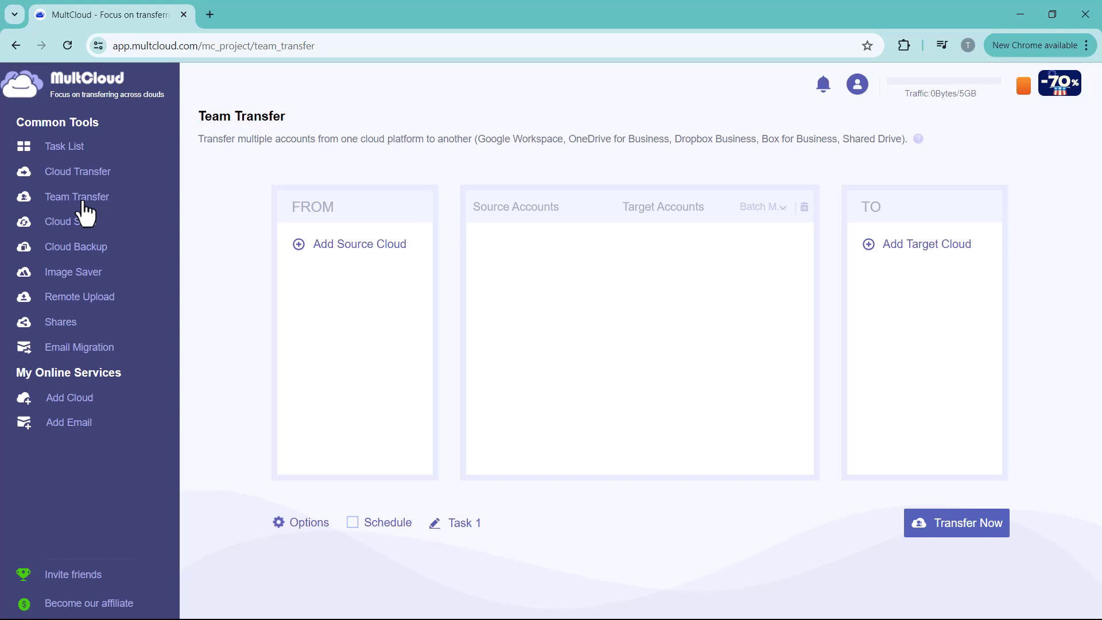
{"action": "left_click", "coordinate": [82, 224]}
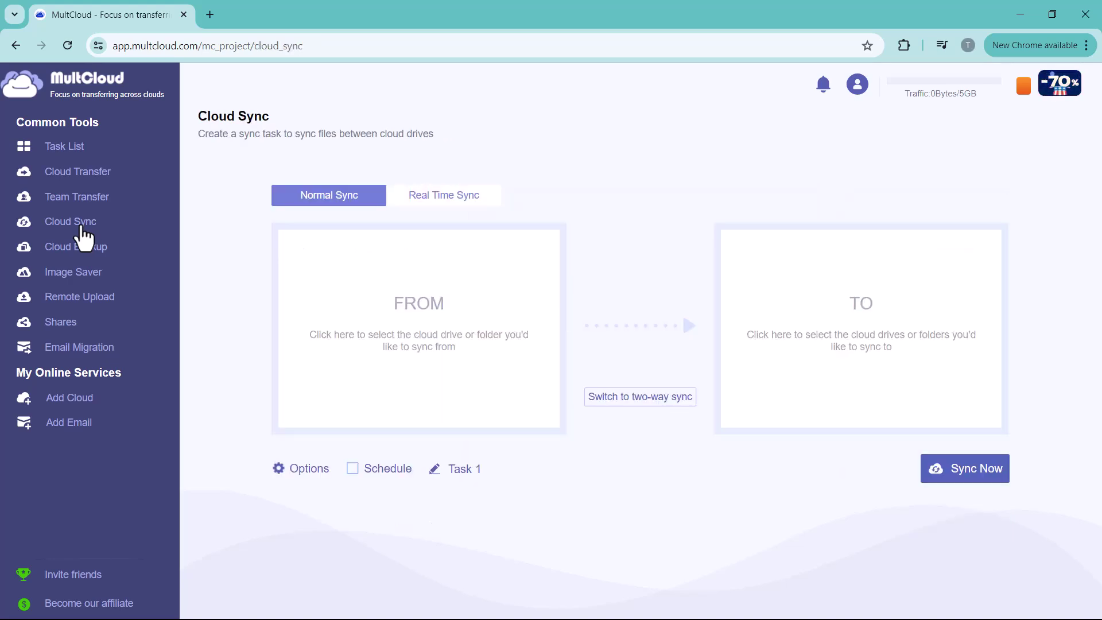
{"action": "left_click", "coordinate": [85, 247]}
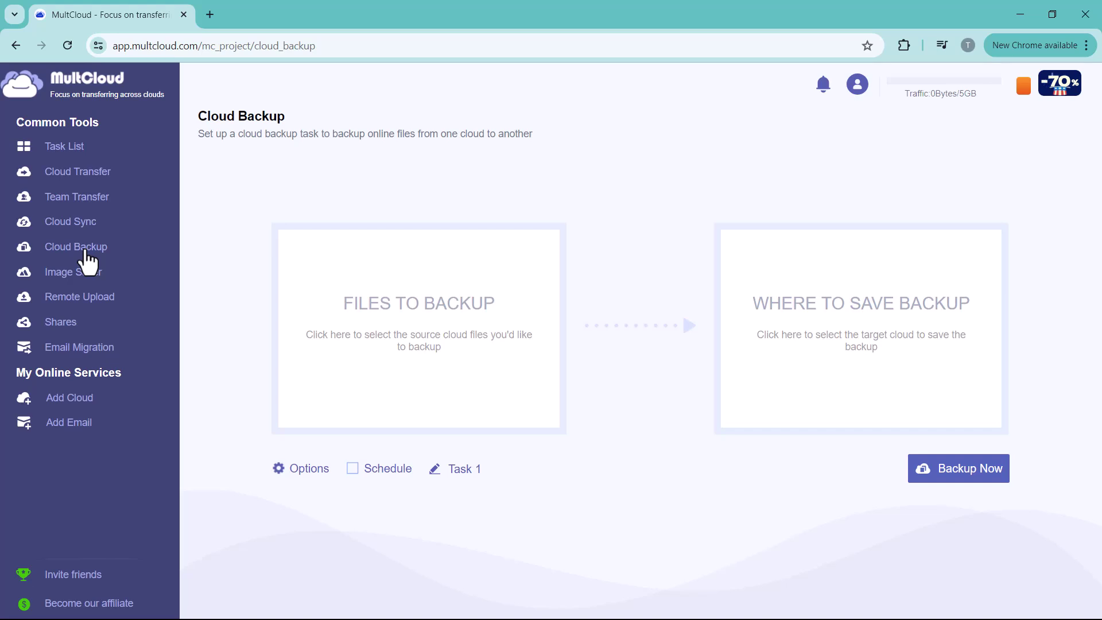
{"action": "left_click", "coordinate": [64, 303]}
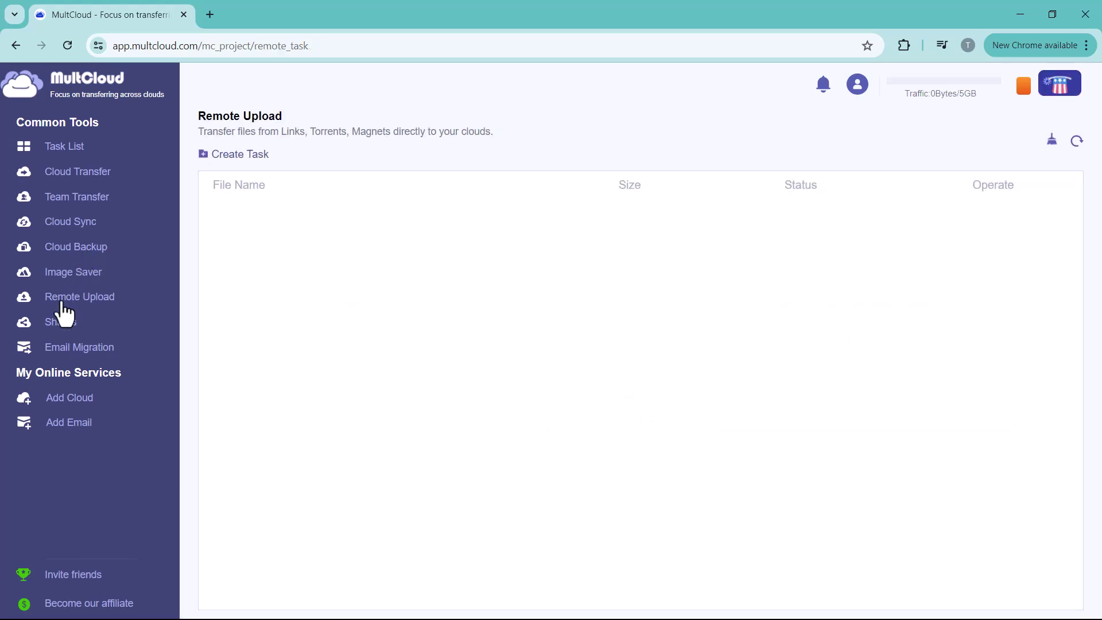
{"action": "left_click", "coordinate": [57, 323]}
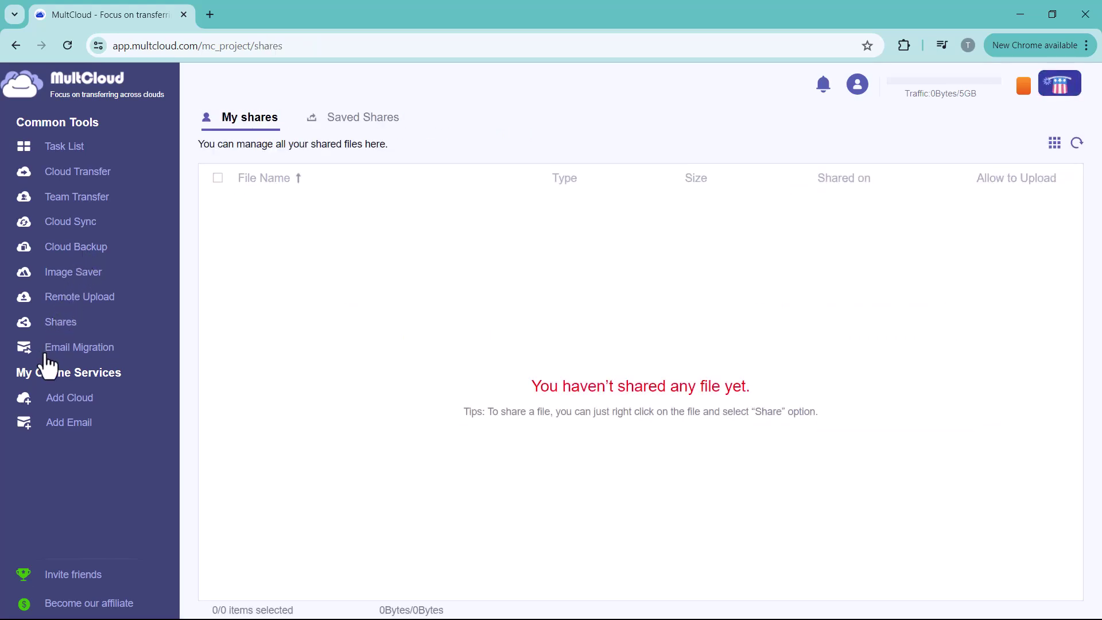
{"action": "left_click", "coordinate": [46, 355]}
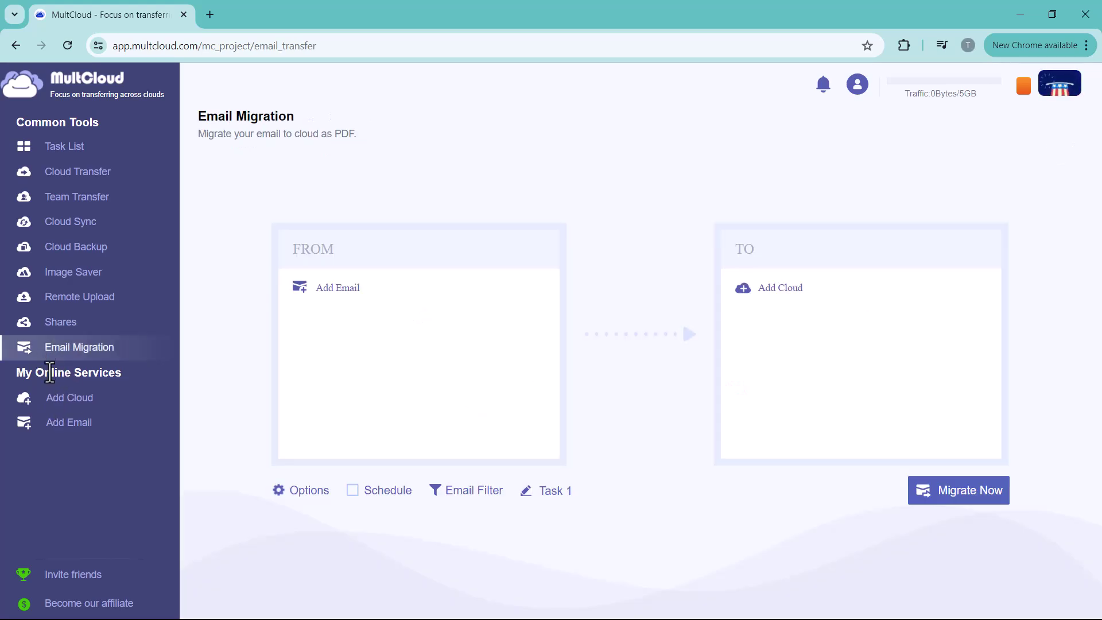
{"action": "left_click", "coordinate": [63, 400]}
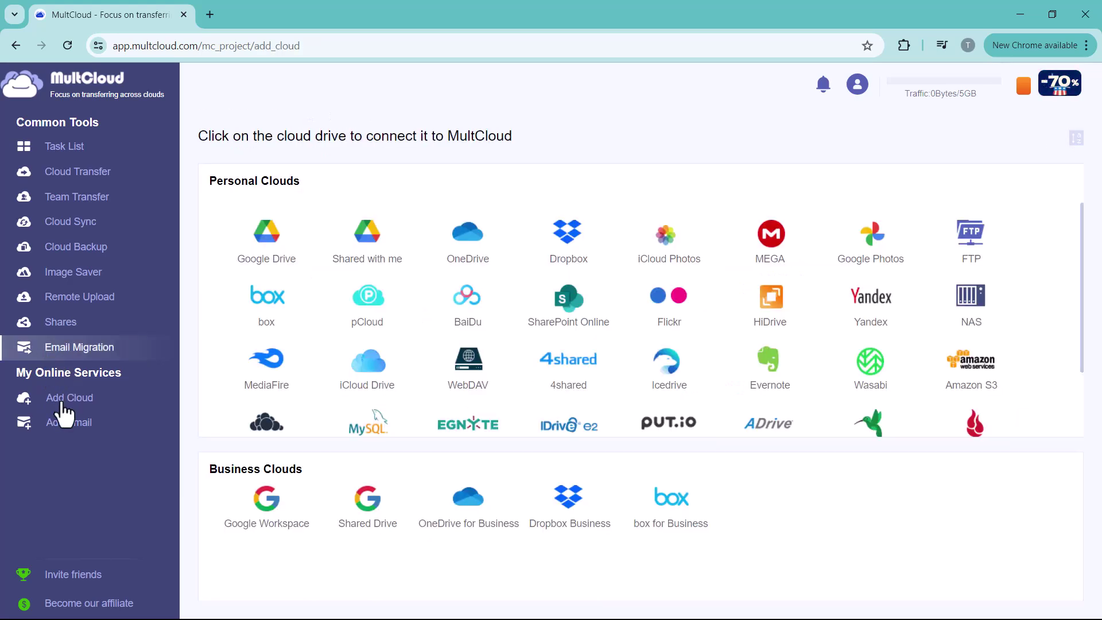
{"action": "left_click", "coordinate": [51, 421]}
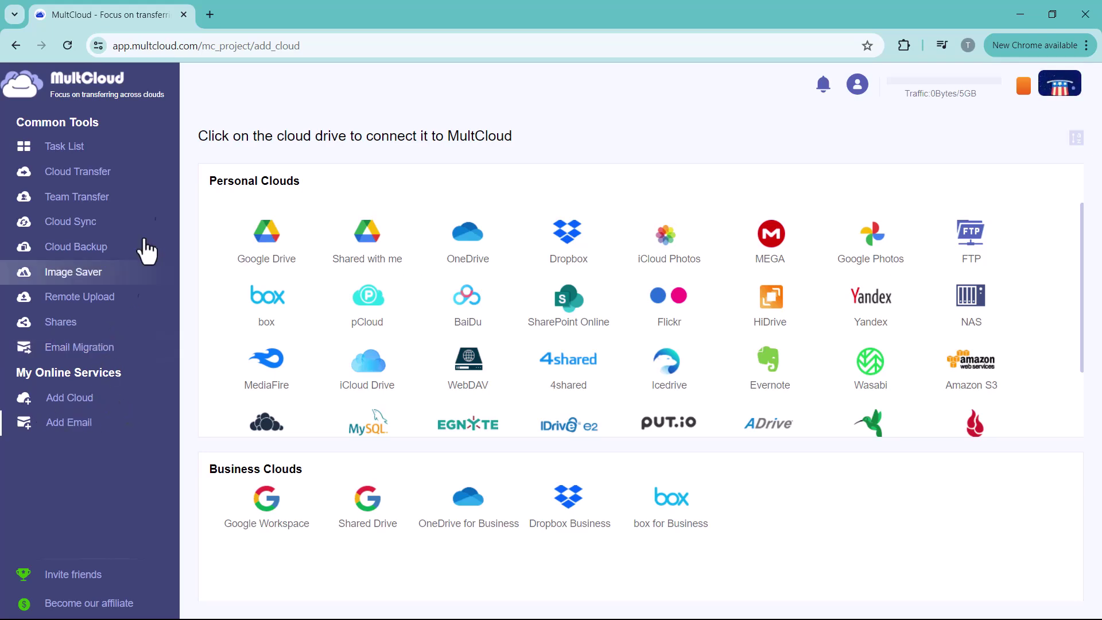
{"action": "scroll", "coordinate": [413, 337], "scroll_direction": "down", "scroll_amount": 2}
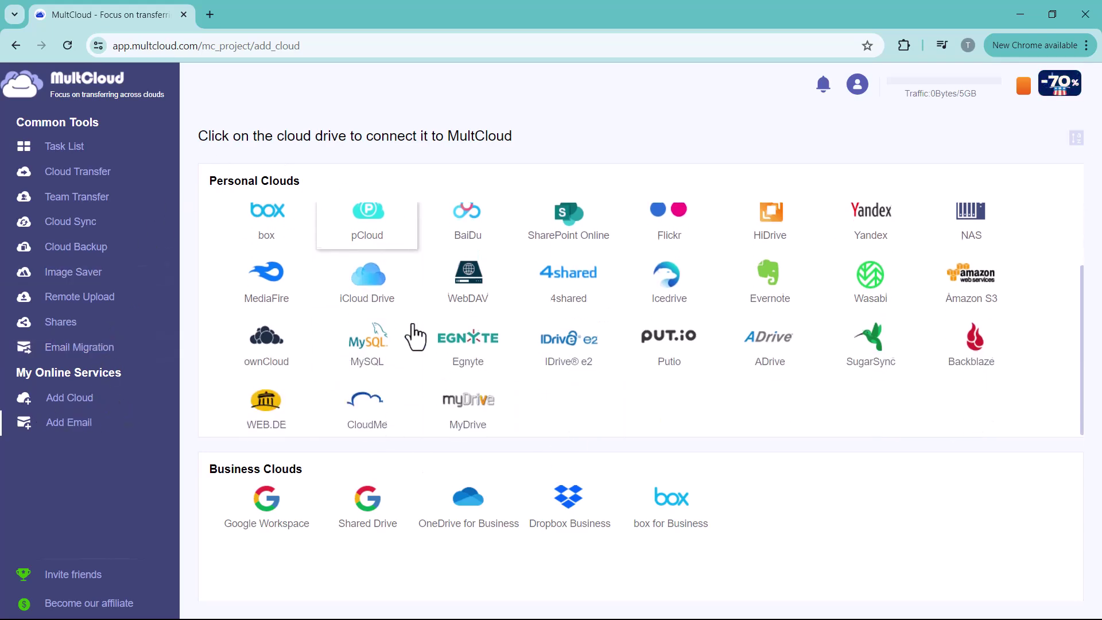
{"action": "scroll", "coordinate": [414, 337], "scroll_direction": "up", "scroll_amount": 2}
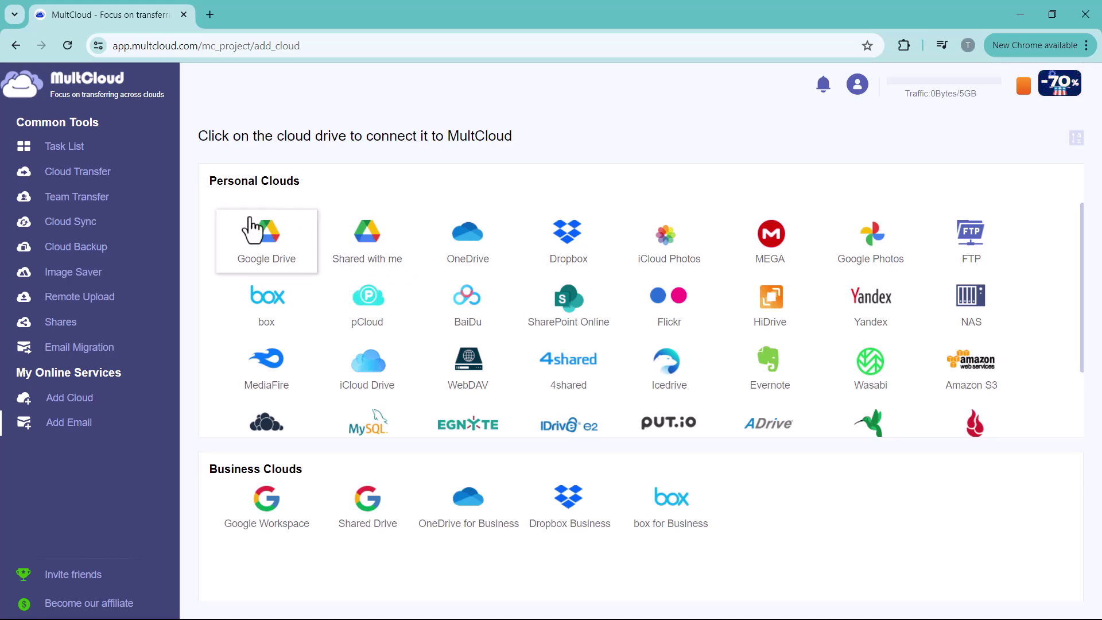
- Connect Google Drive by signing in with a different Google account's e-mail and allowing access
{"action": "left_click", "coordinate": [278, 267]}
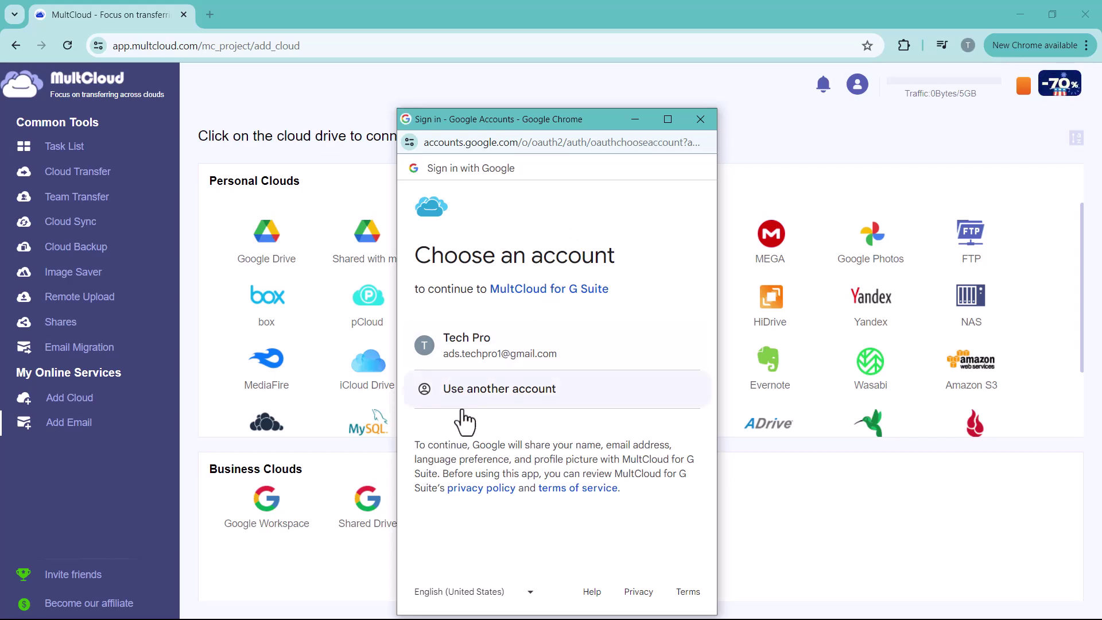
{"action": "left_click", "coordinate": [494, 404]}
{"action": "left_click", "coordinate": [487, 363]}
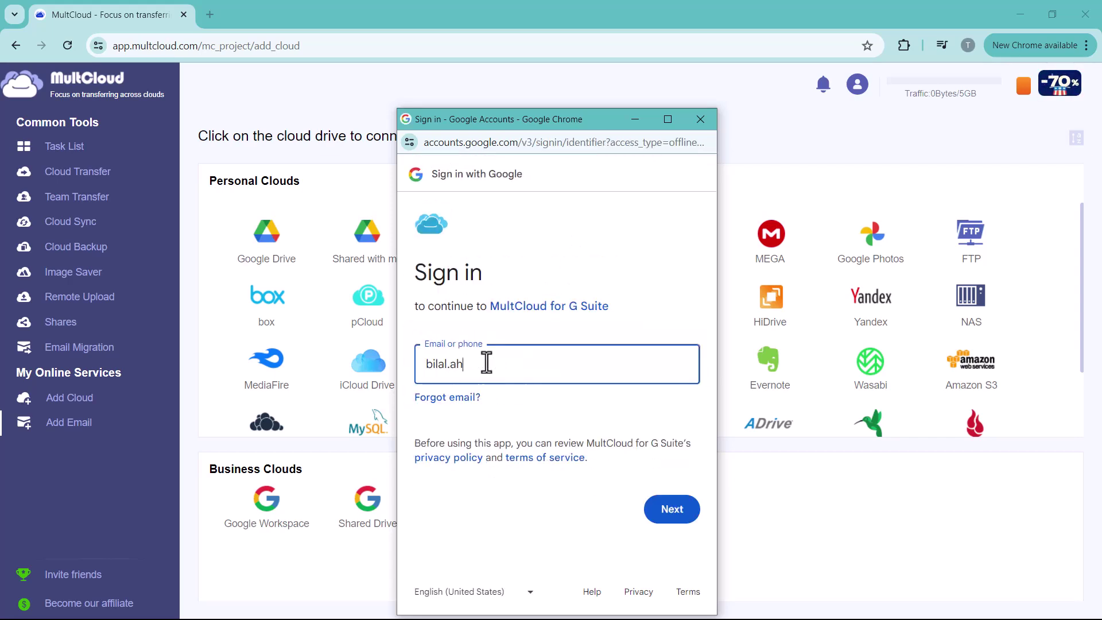
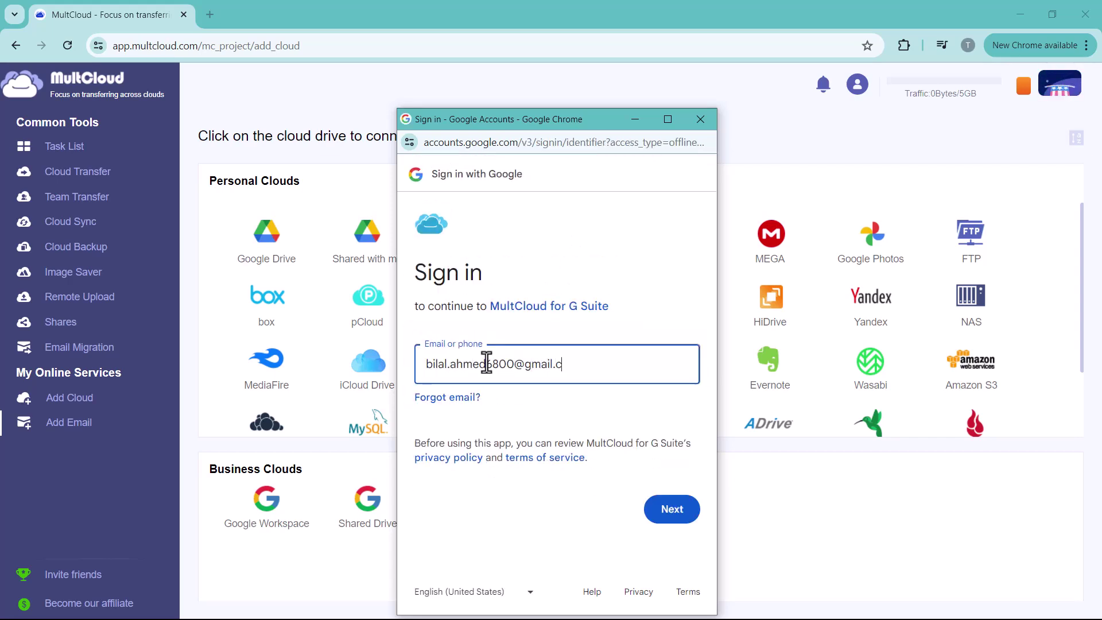
{"action": "left_click", "coordinate": [660, 505]}
{"action": "scroll", "coordinate": [653, 496], "scroll_direction": "down", "scroll_amount": 3}
{"action": "left_click", "coordinate": [649, 543]}
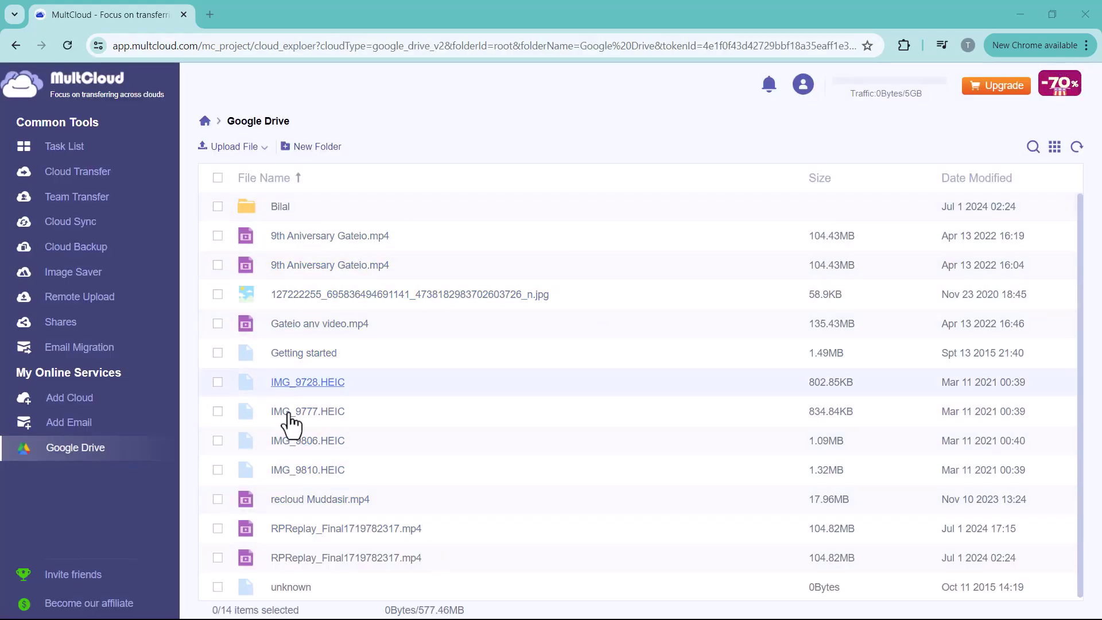
- Add OneDrive after accepting Microsoft consent, then view the Google Drive and OneDrive file lists
{"action": "left_click", "coordinate": [57, 400]}
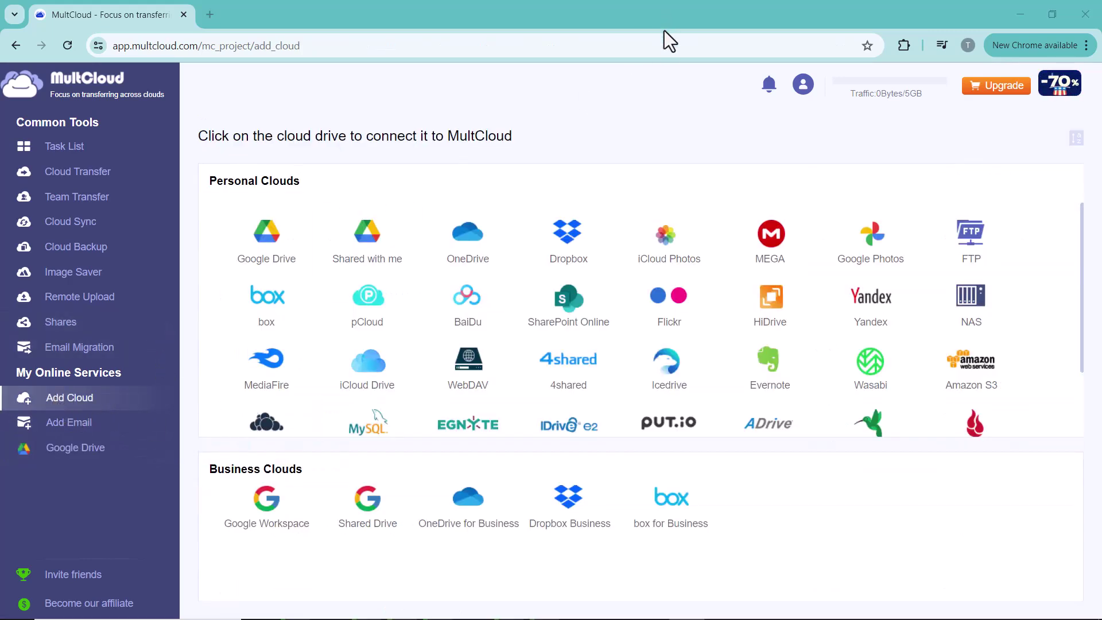
{"action": "left_click", "coordinate": [481, 277]}
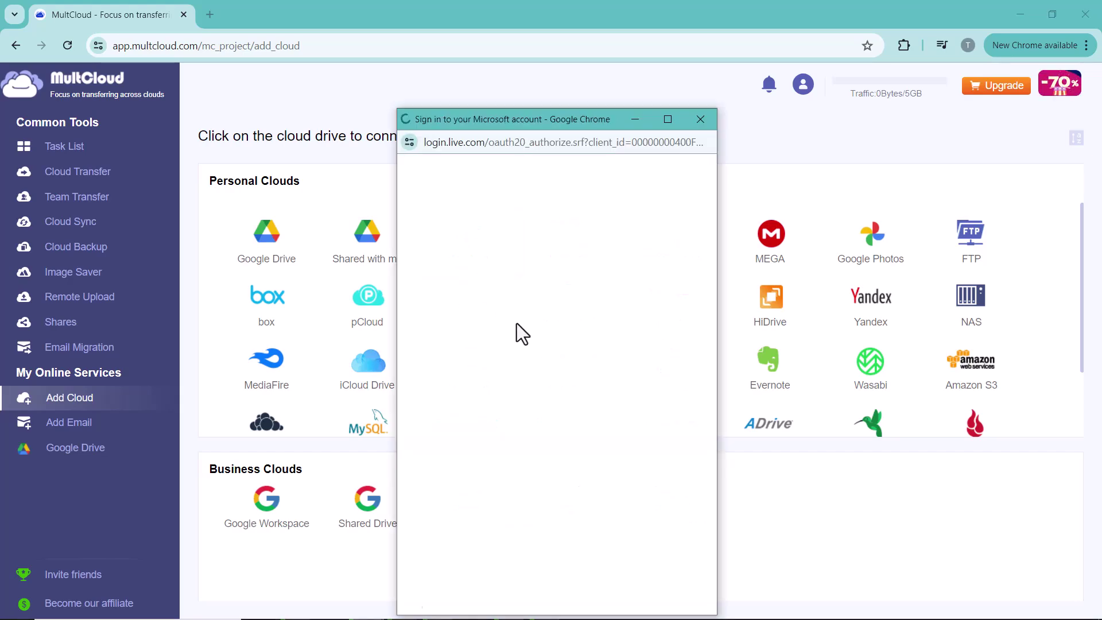
{"action": "left_click", "coordinate": [653, 512]}
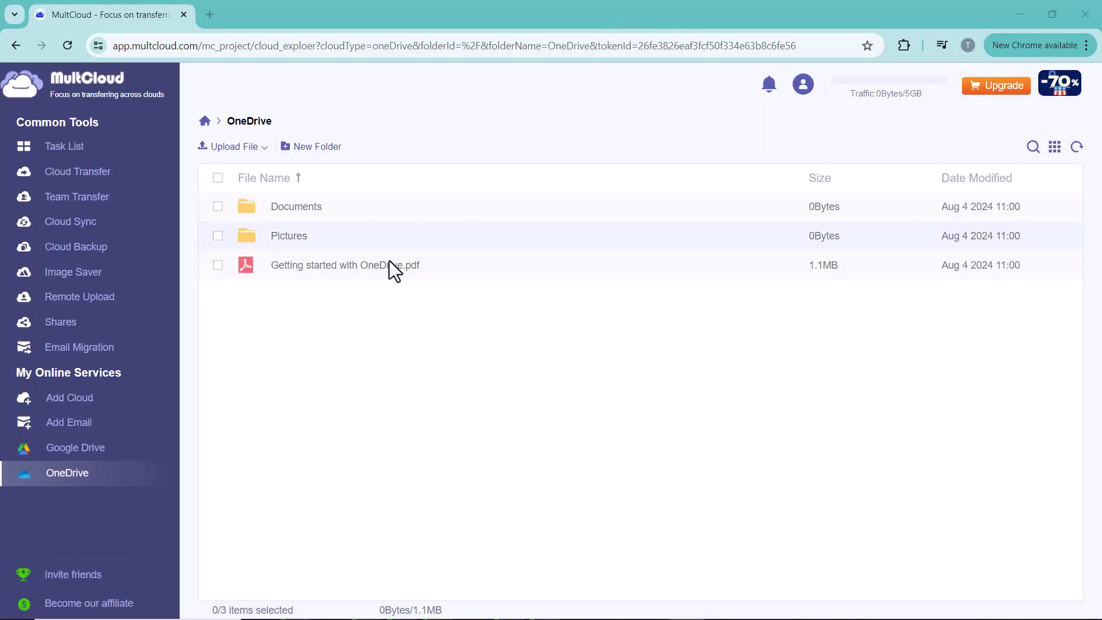
{"action": "left_click", "coordinate": [76, 449]}
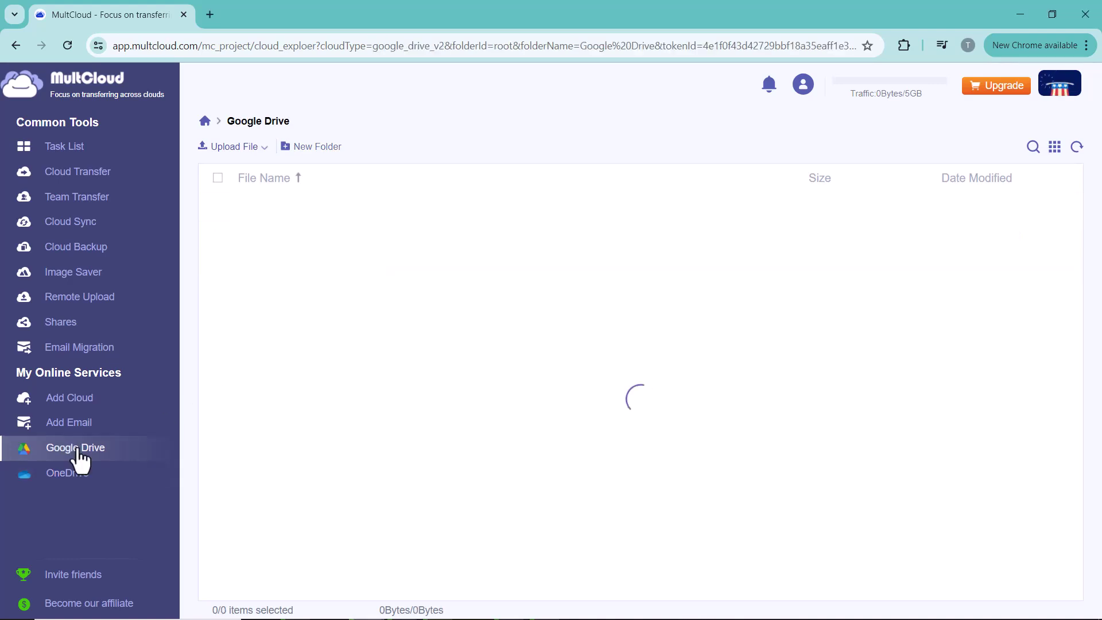
{"action": "left_click", "coordinate": [91, 484]}
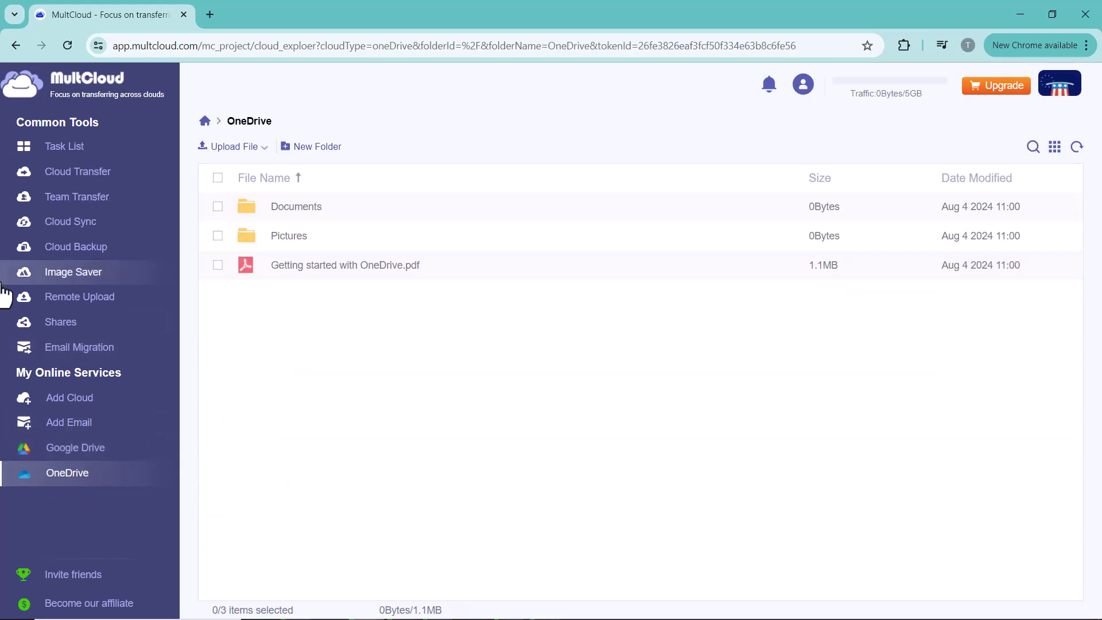
- Set up Task 1 in Cloud Transfer, FROM Google Drive TO OneDrive
{"action": "left_click", "coordinate": [86, 179]}
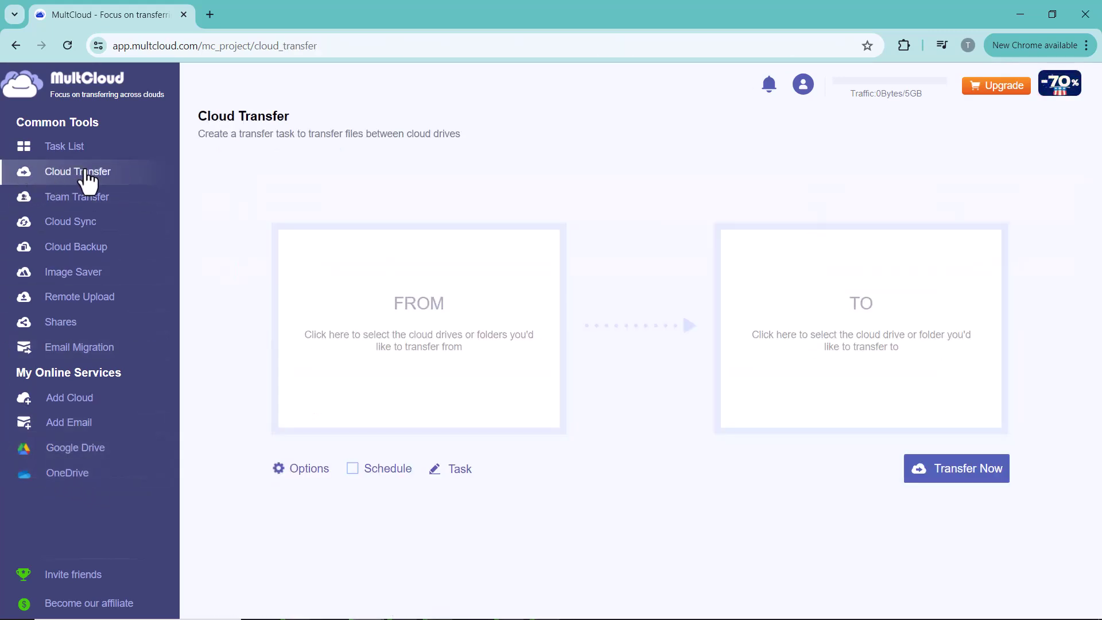
{"action": "left_click", "coordinate": [450, 345]}
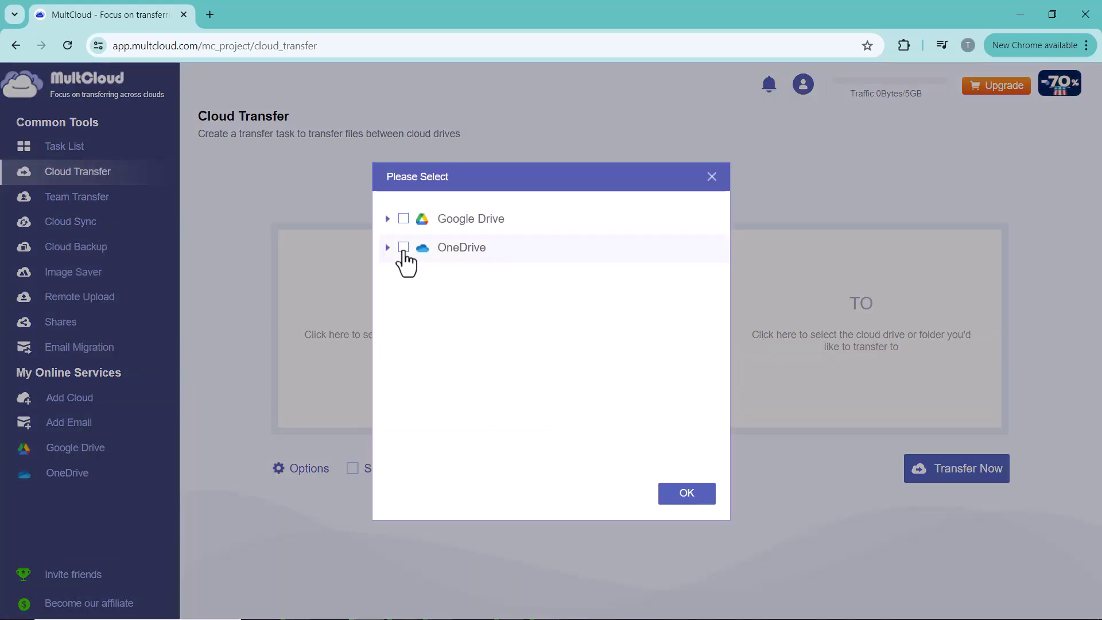
{"action": "left_click", "coordinate": [403, 219]}
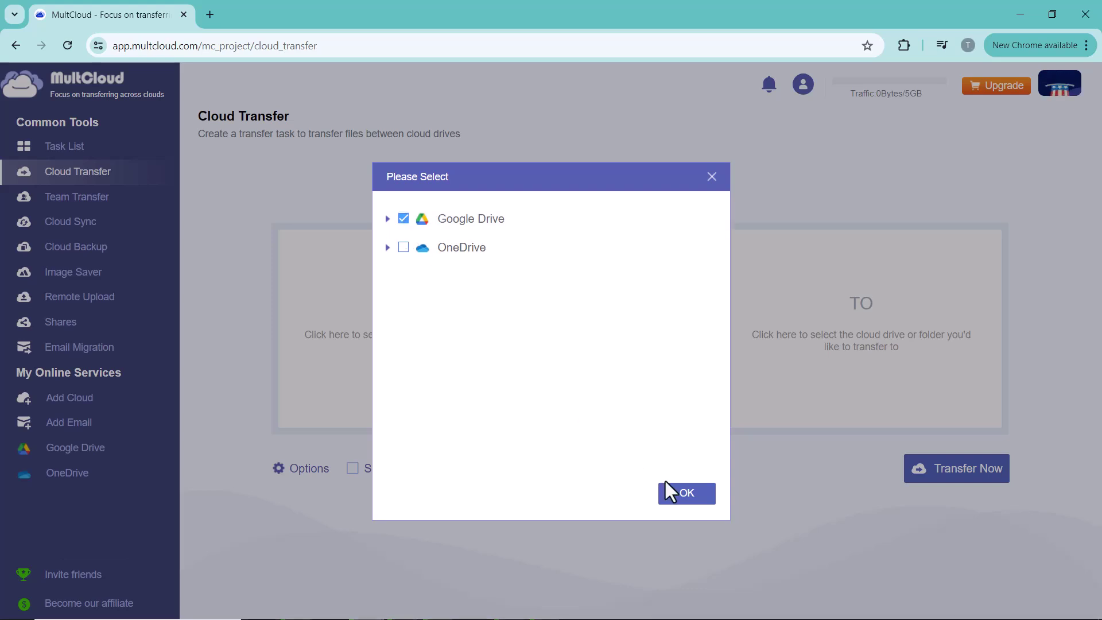
{"action": "left_click", "coordinate": [677, 496]}
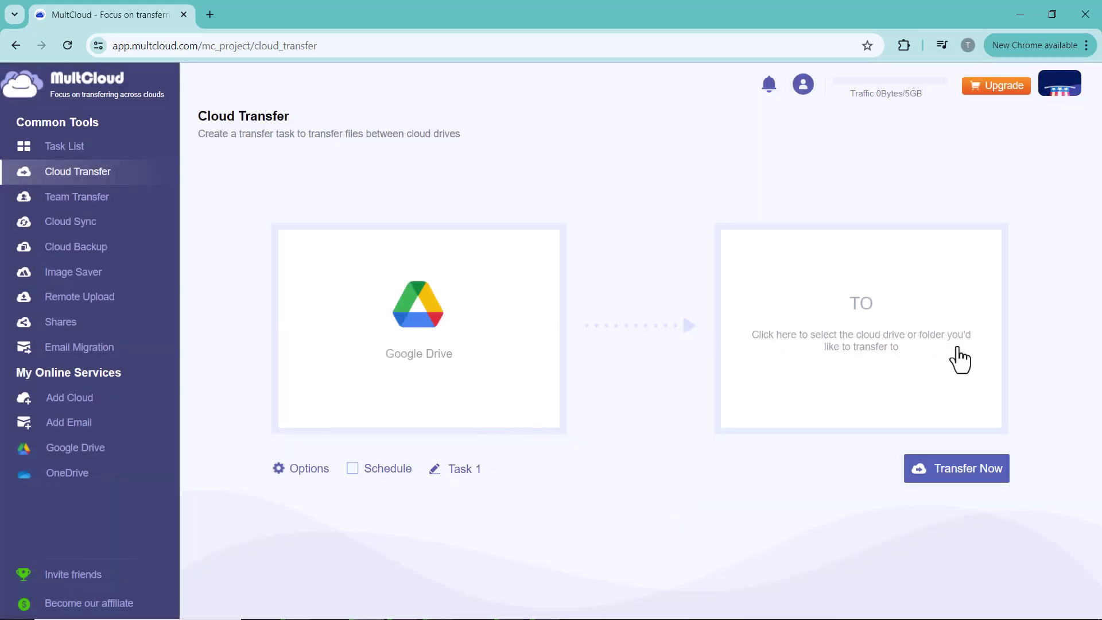
{"action": "left_click", "coordinate": [841, 370]}
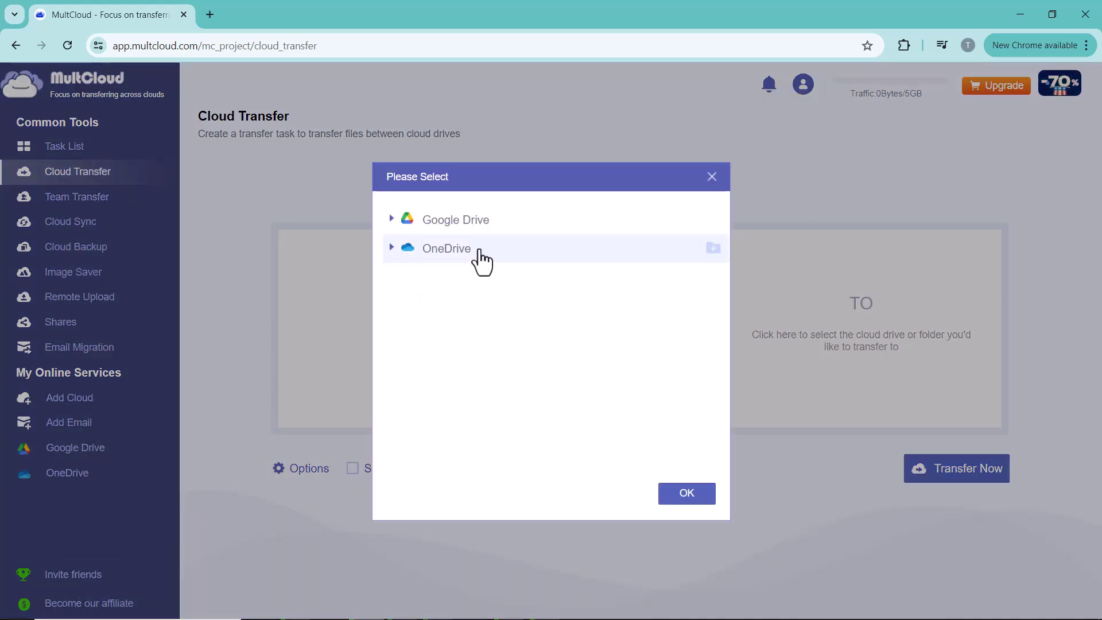
{"action": "left_click", "coordinate": [713, 252]}
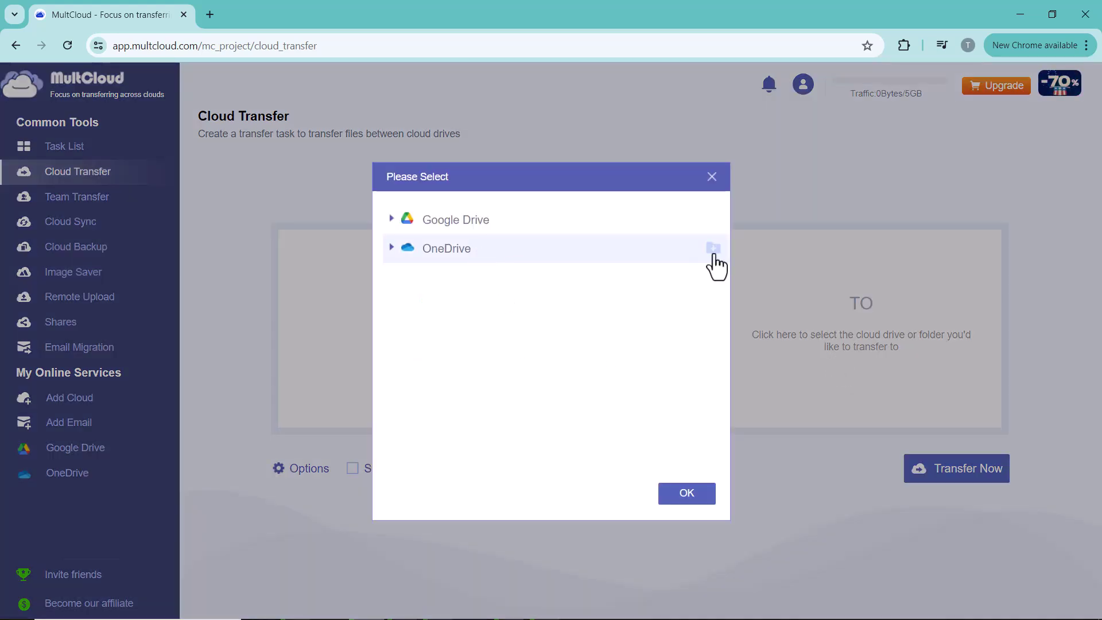
{"action": "left_click", "coordinate": [691, 496]}
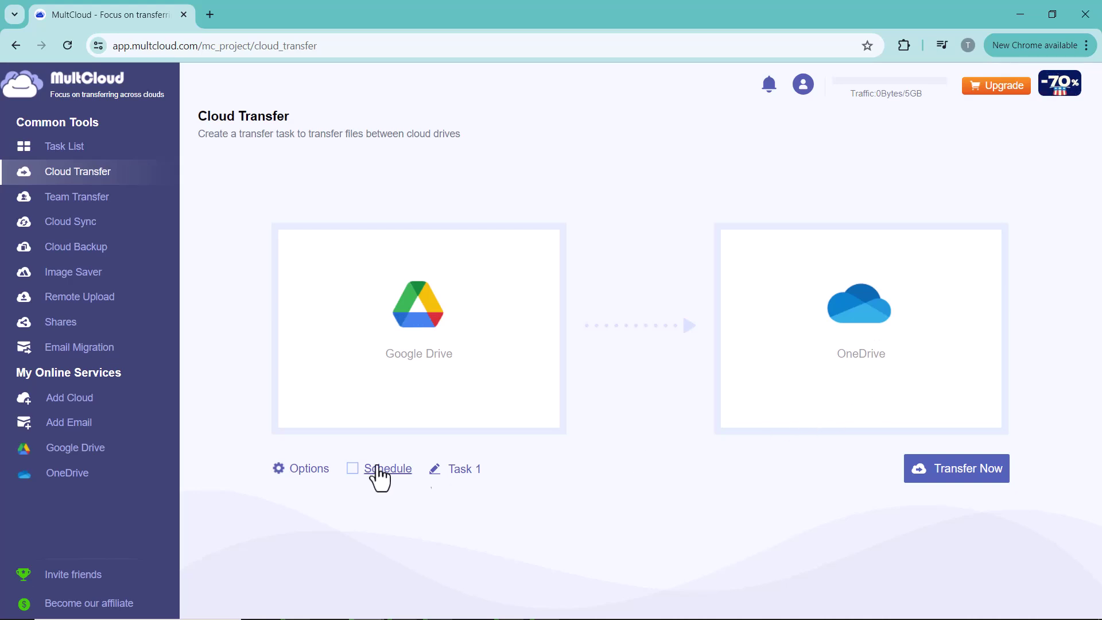
{"action": "left_click", "coordinate": [298, 470]}
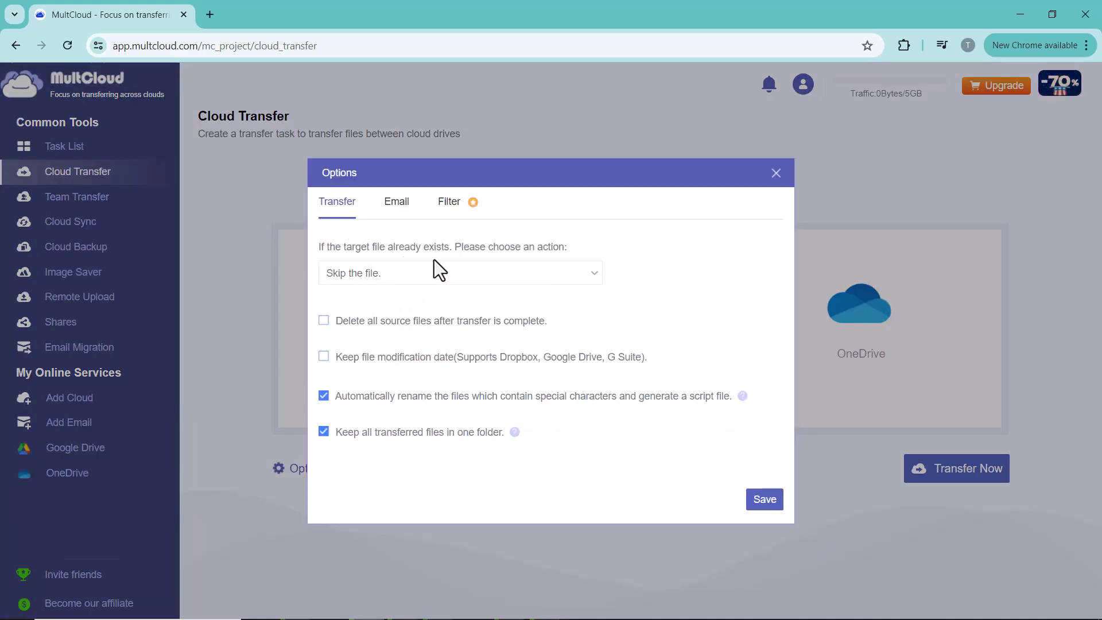
{"action": "left_click", "coordinate": [399, 277]}
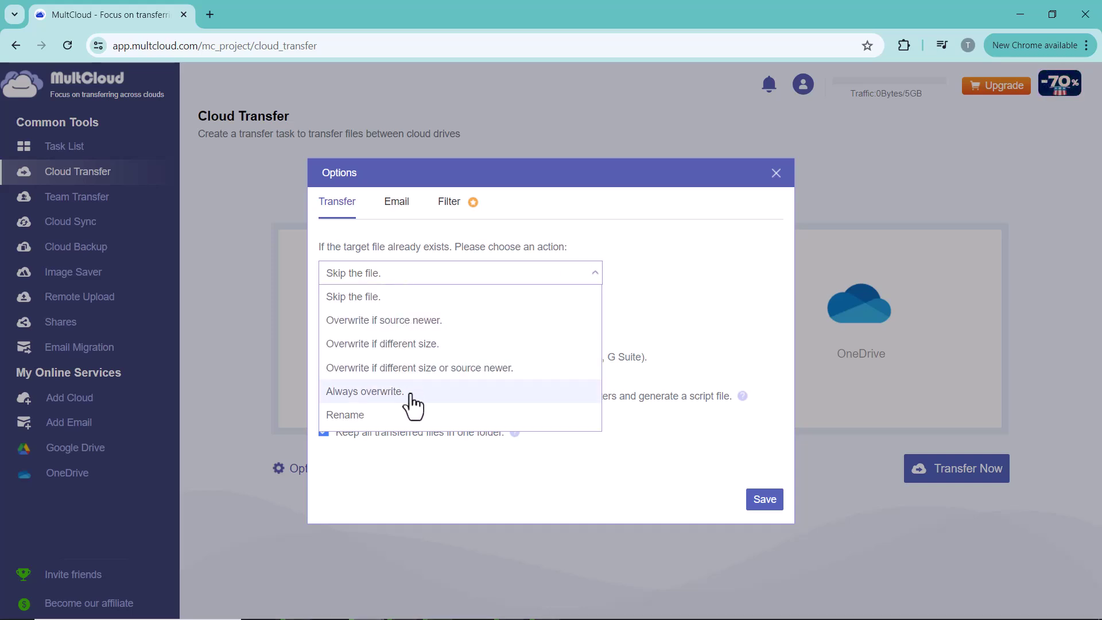
{"action": "key", "text": "Escape"}
{"action": "left_click", "coordinate": [394, 207]}
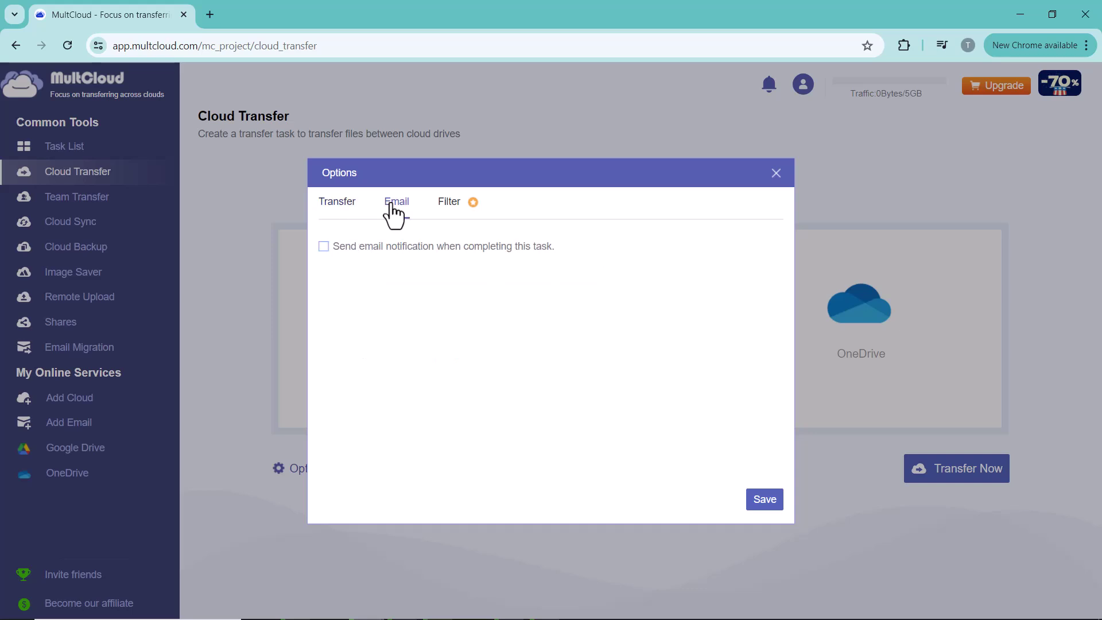
{"action": "left_click", "coordinate": [450, 202]}
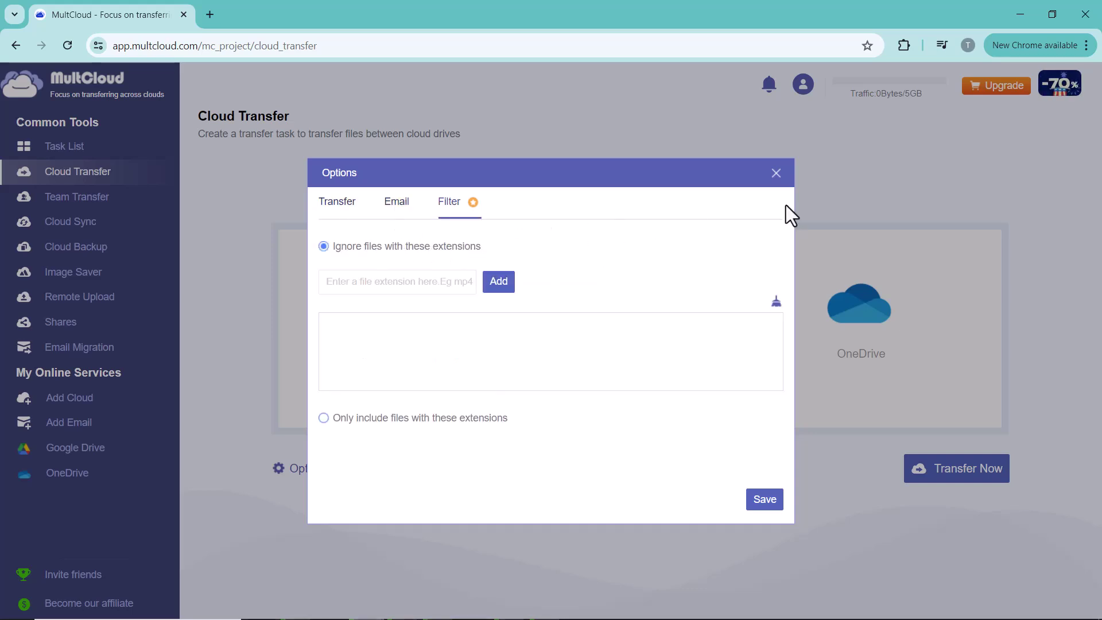
{"action": "left_click", "coordinate": [776, 174]}
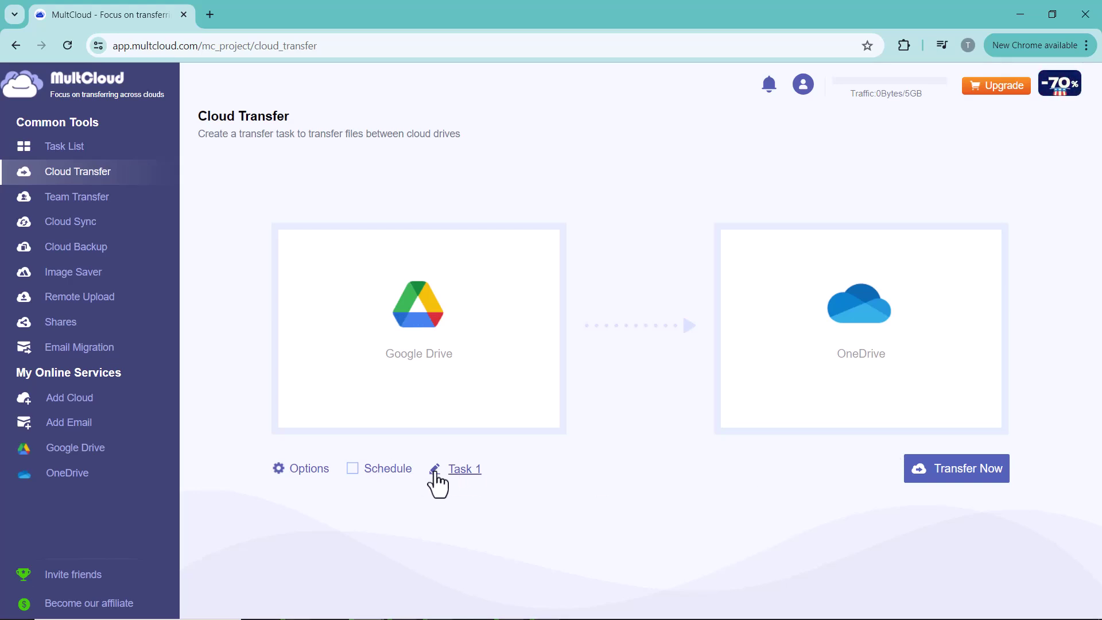
- Run Task 1 with Transfer Now and watch it reach Success in the Task List
{"action": "left_click", "coordinate": [941, 485]}
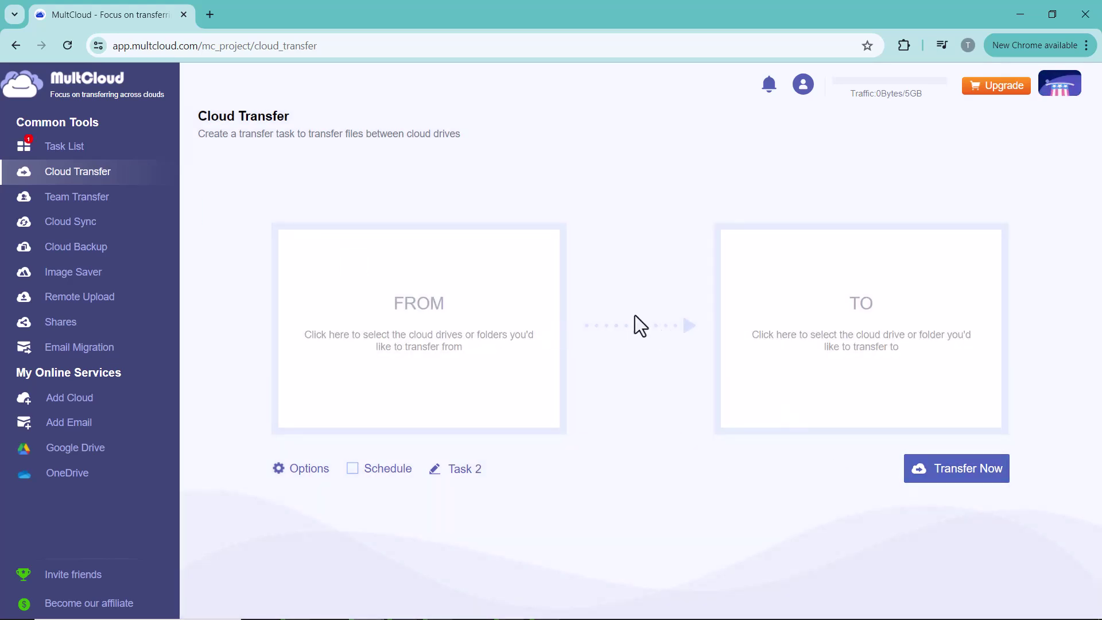
{"action": "left_click", "coordinate": [65, 147]}
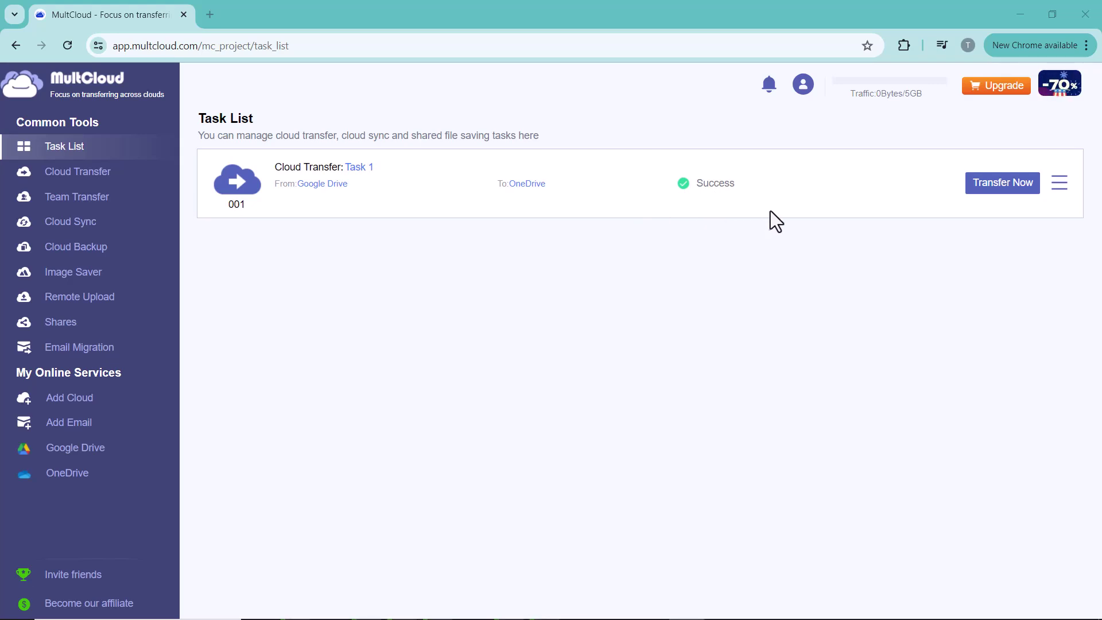
- Open OneDrive's Google Drive folder and compare its 14 items against the original Google Drive
{"action": "left_click", "coordinate": [34, 476]}
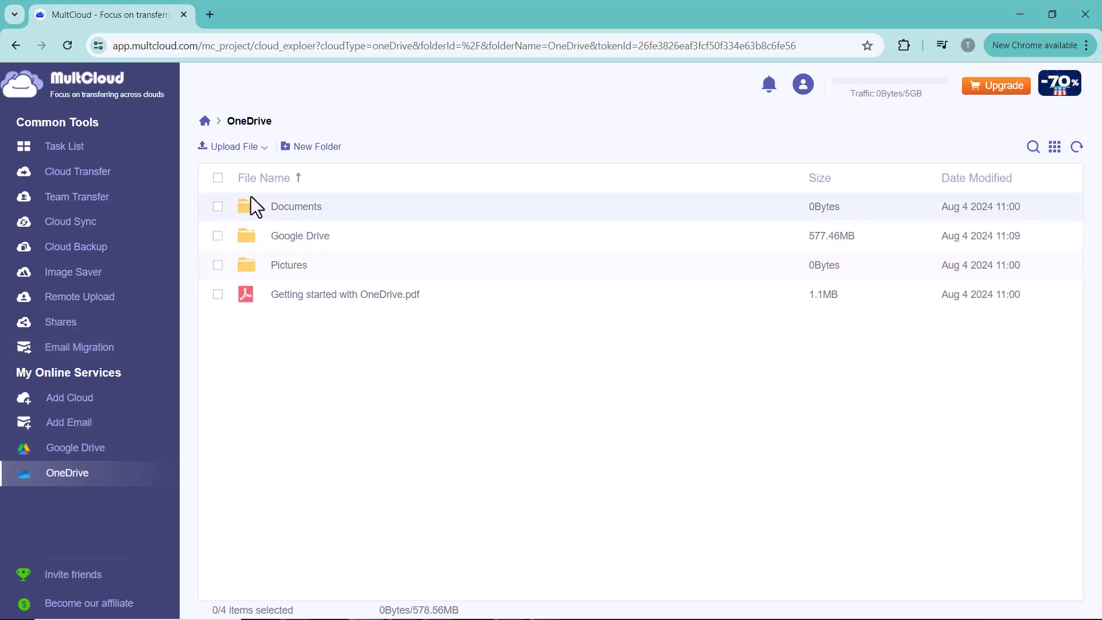
{"action": "left_click", "coordinate": [312, 238]}
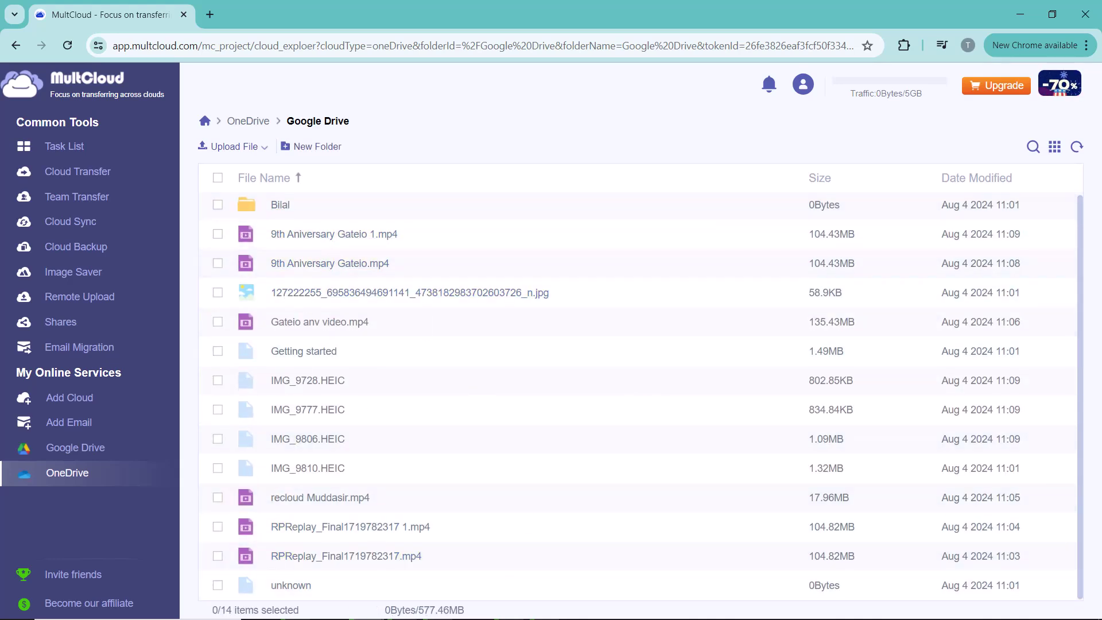
{"action": "left_click", "coordinate": [81, 449]}
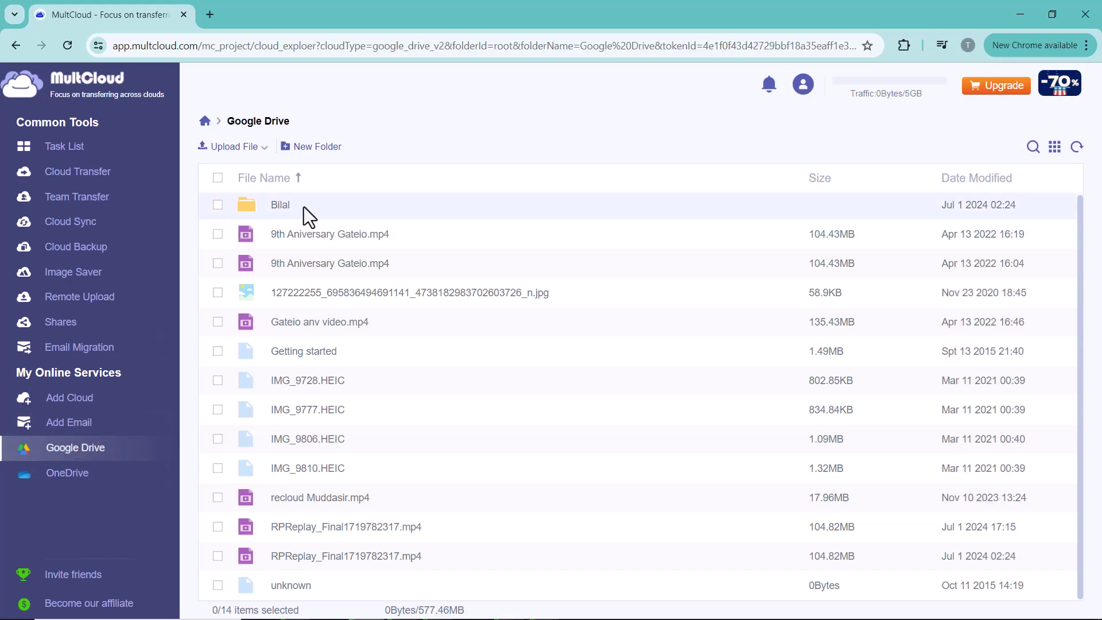
{"action": "left_click", "coordinate": [89, 474]}
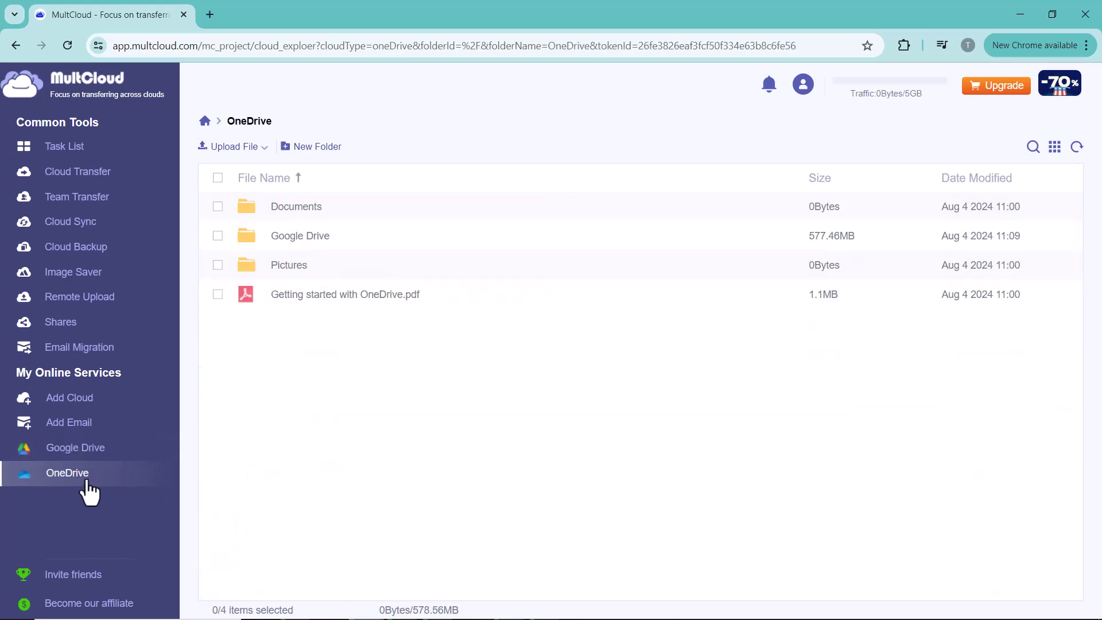
{"action": "left_click", "coordinate": [281, 240]}
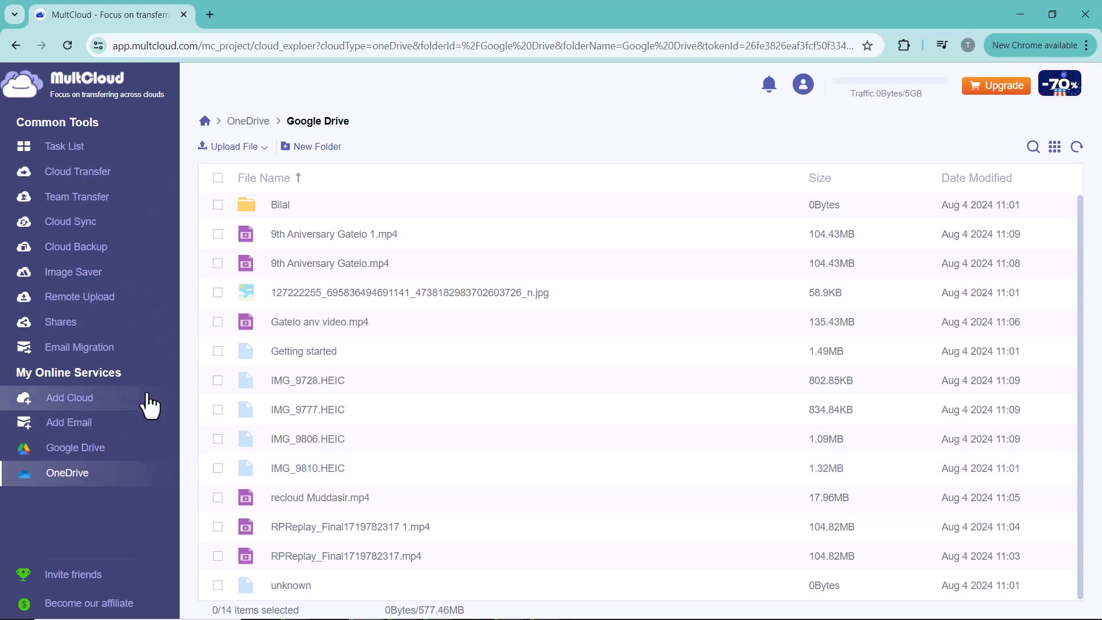
- Return to the Add Cloud page listing personal and business cloud drives
{"action": "left_click", "coordinate": [138, 408]}
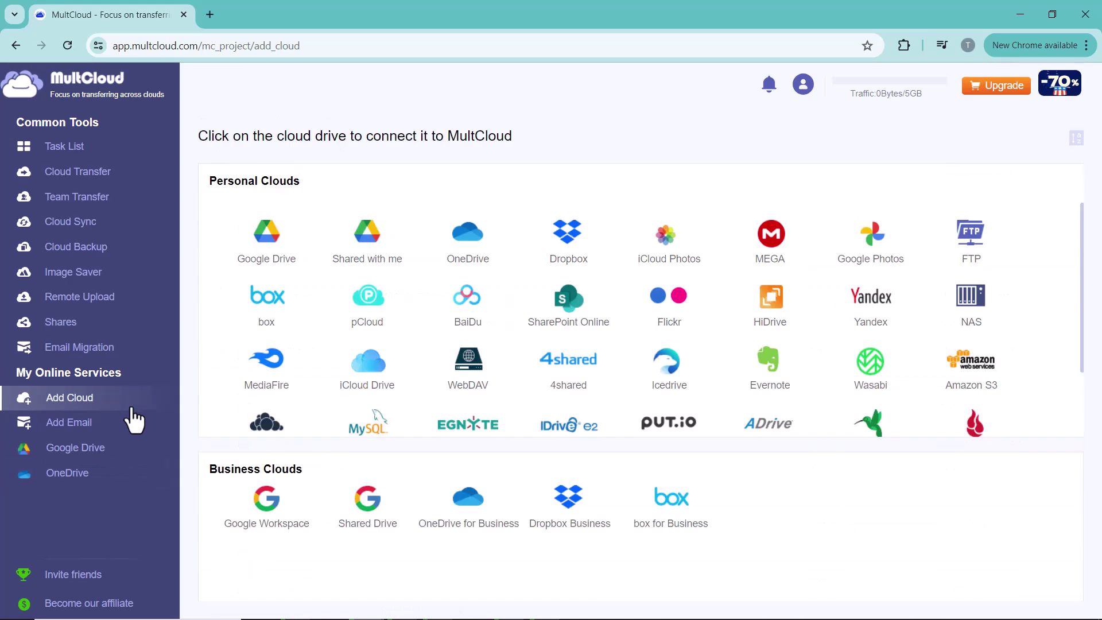